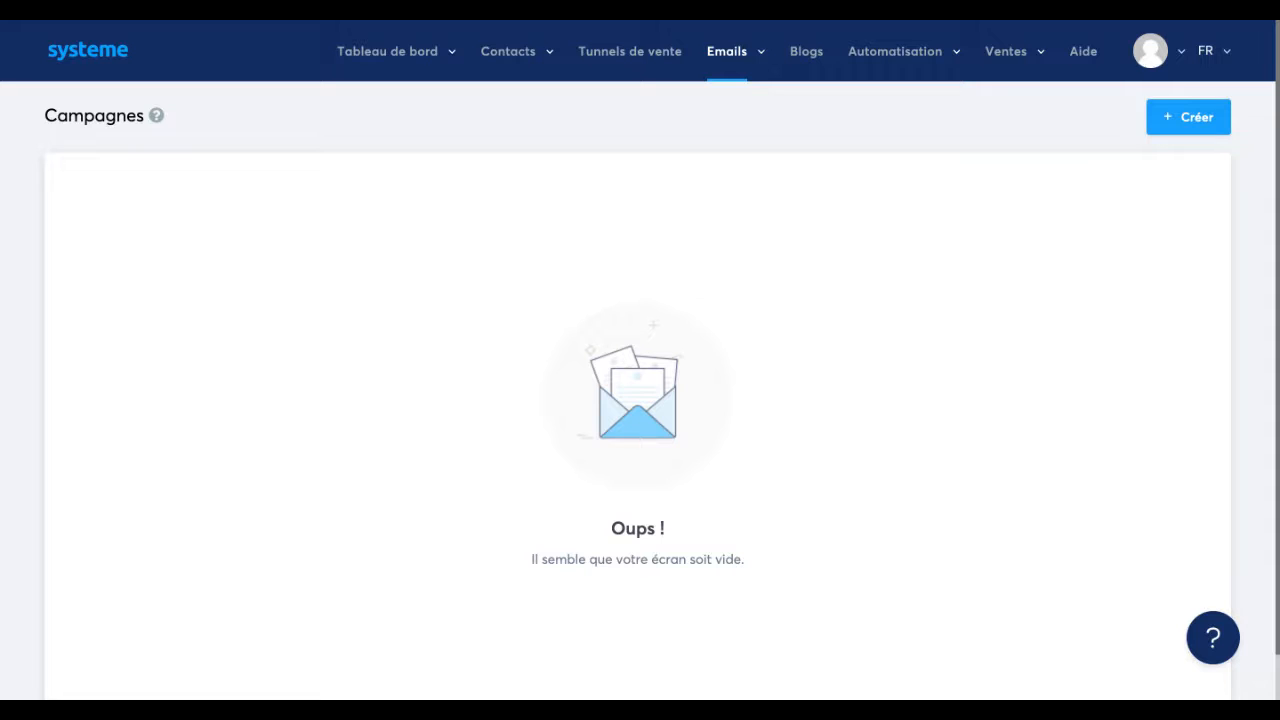
Start a new email campaign and name it "Accueil prospect".
left_click(1166, 120)
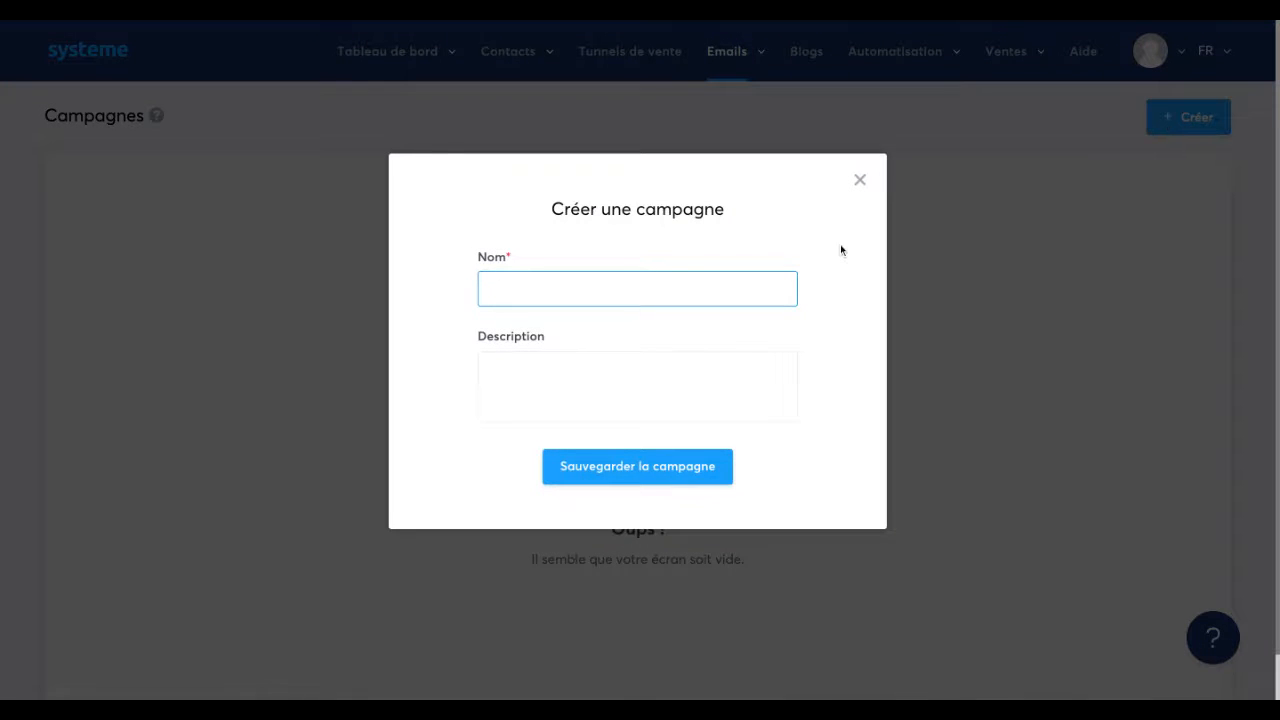
left_click(577, 291)
type("Accueil prospect")
Describe the campaign as "sequence email d'arrivée d'un nouveau prospect" and save it.
left_click(585, 388)
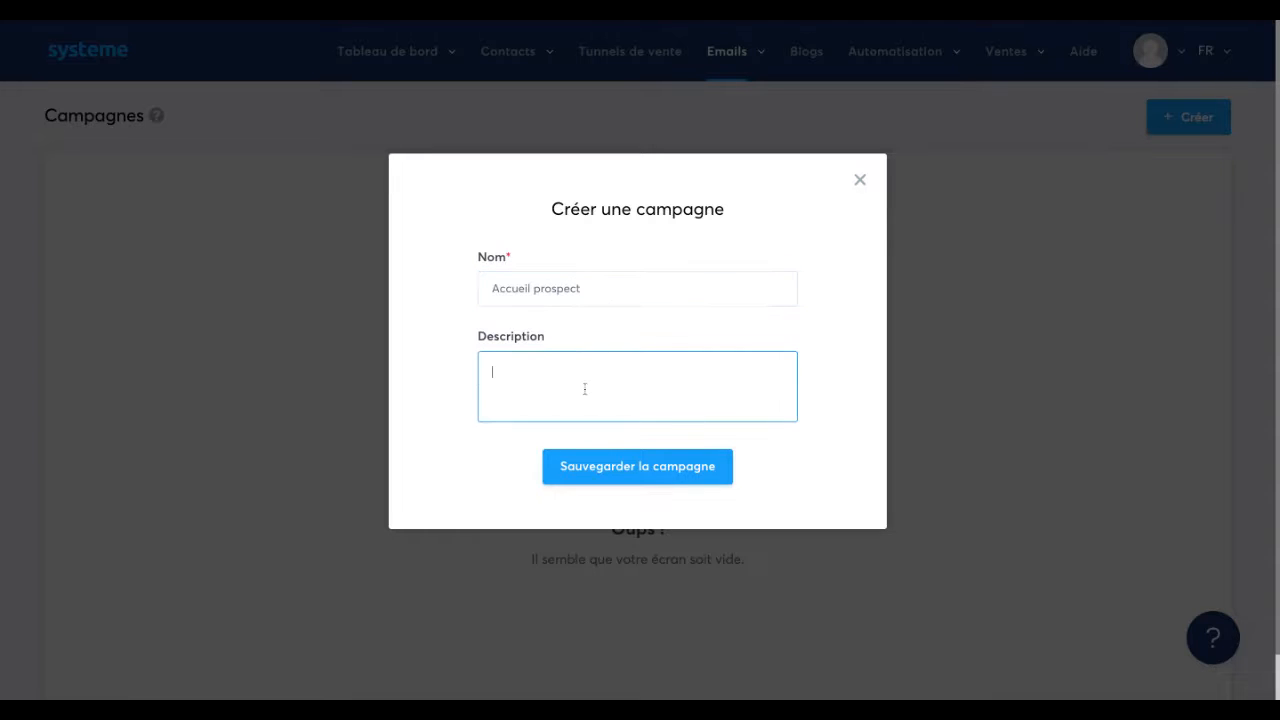
type("seau")
key("BackSpace")
type("quence emoil d'arrivée d'un nouveau")
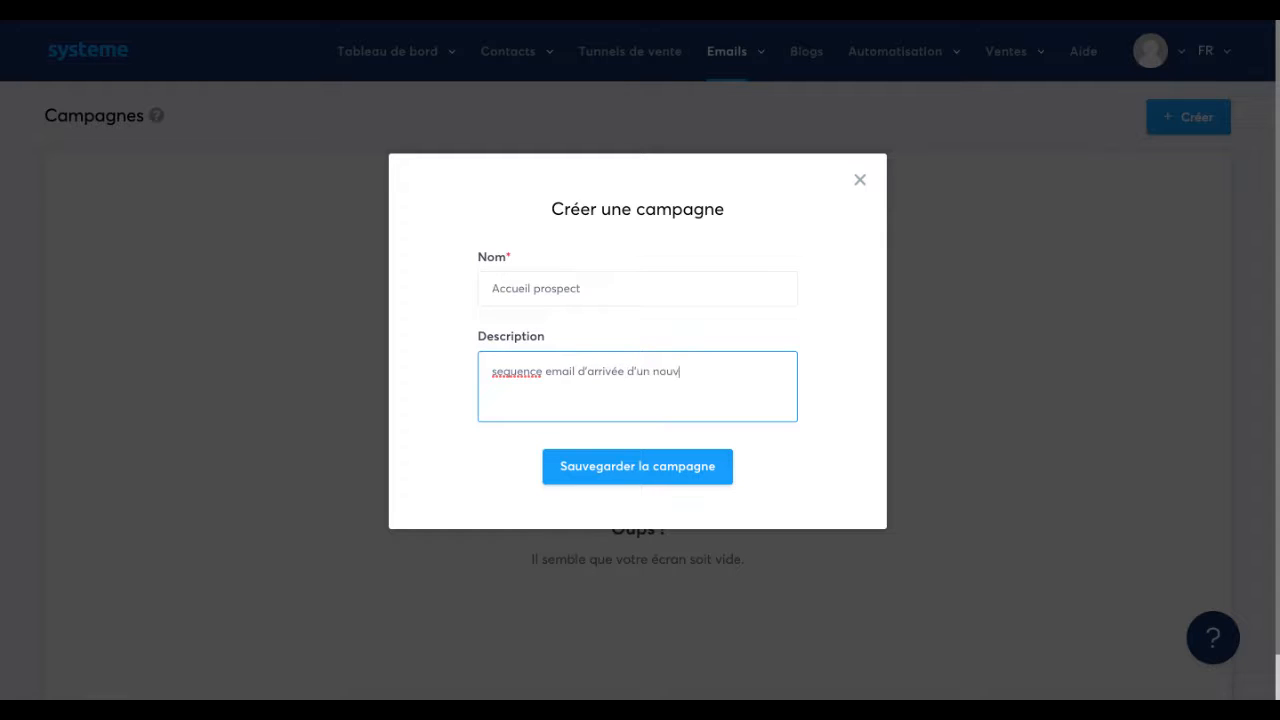
type(" prospect")
left_click(602, 469)
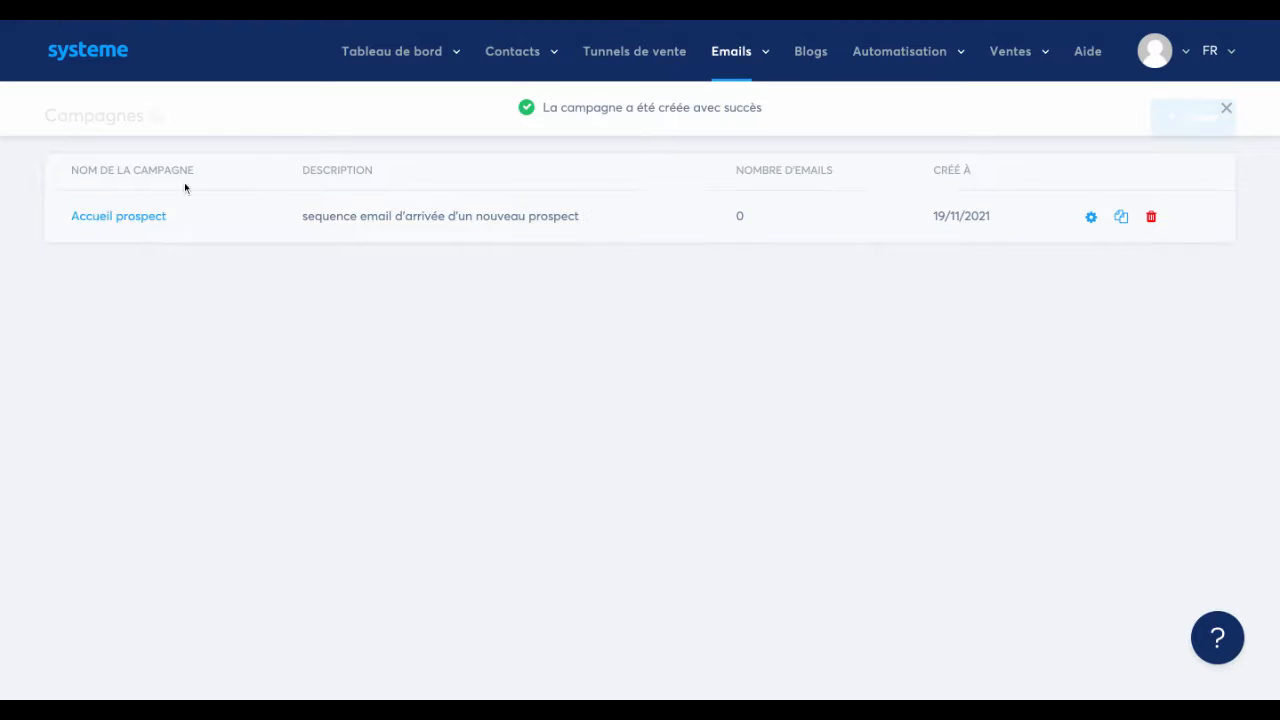
Create a step in the "Accueil prospect" campaign with the subject "Bienvenue", using the classic editor.
left_click(139, 220)
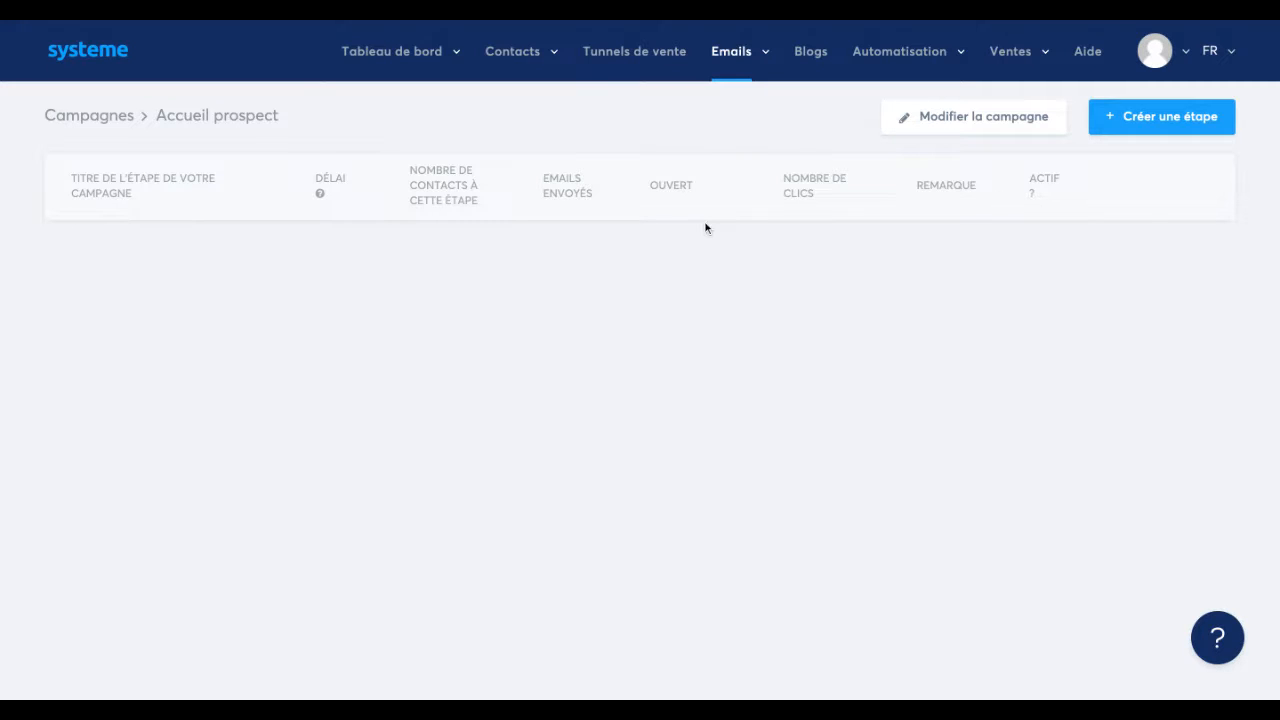
left_click(1138, 128)
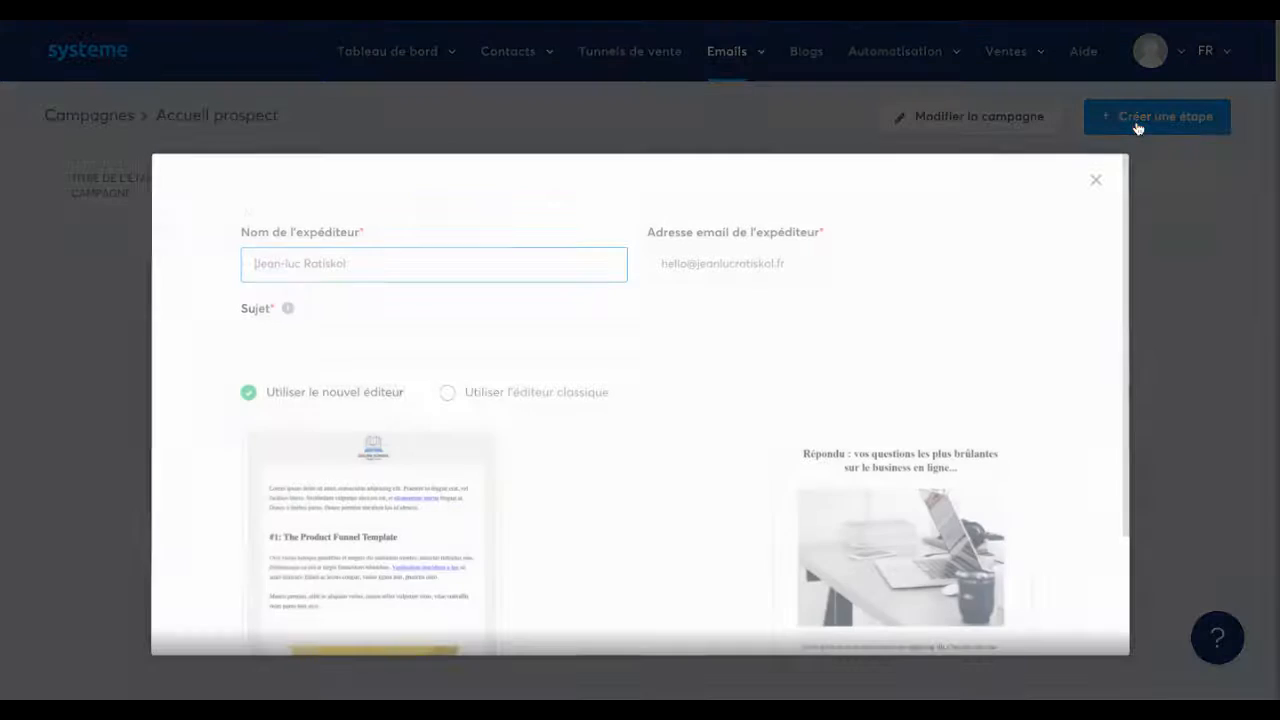
scroll(1098, 240, "down", 1)
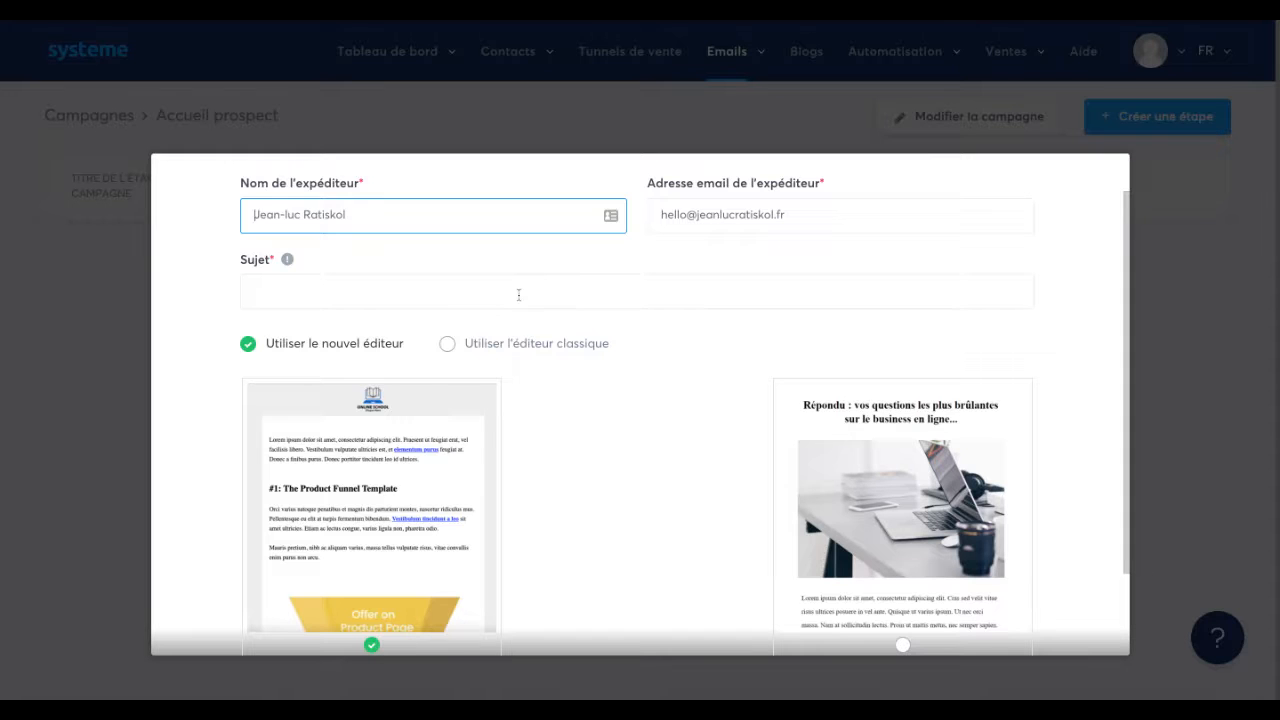
left_click(518, 294)
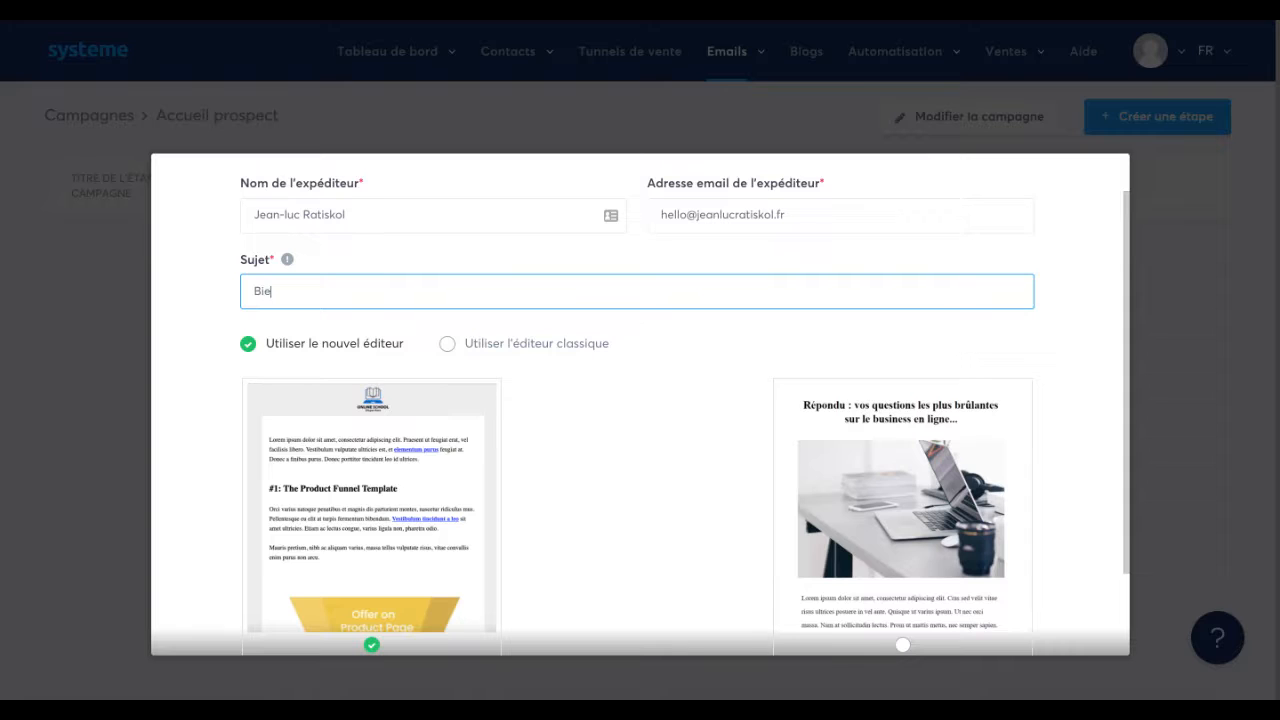
type("Bienvenue")
left_click(448, 345)
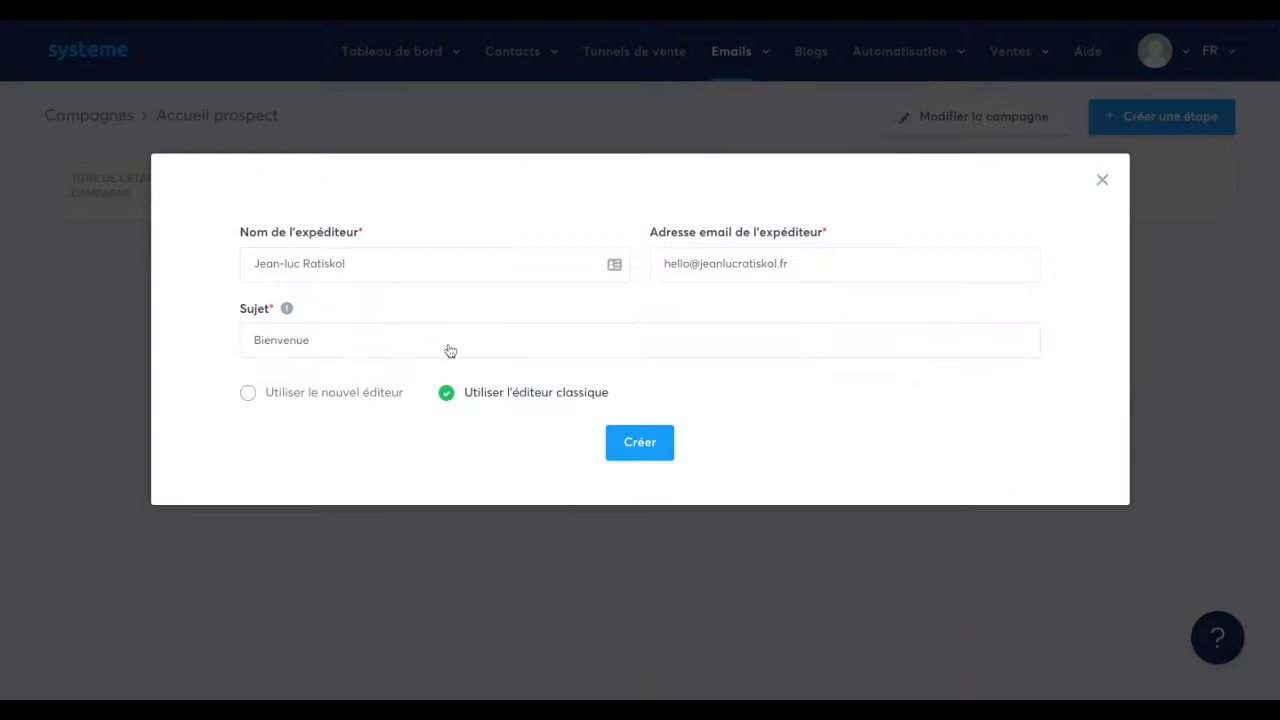
left_click(642, 444)
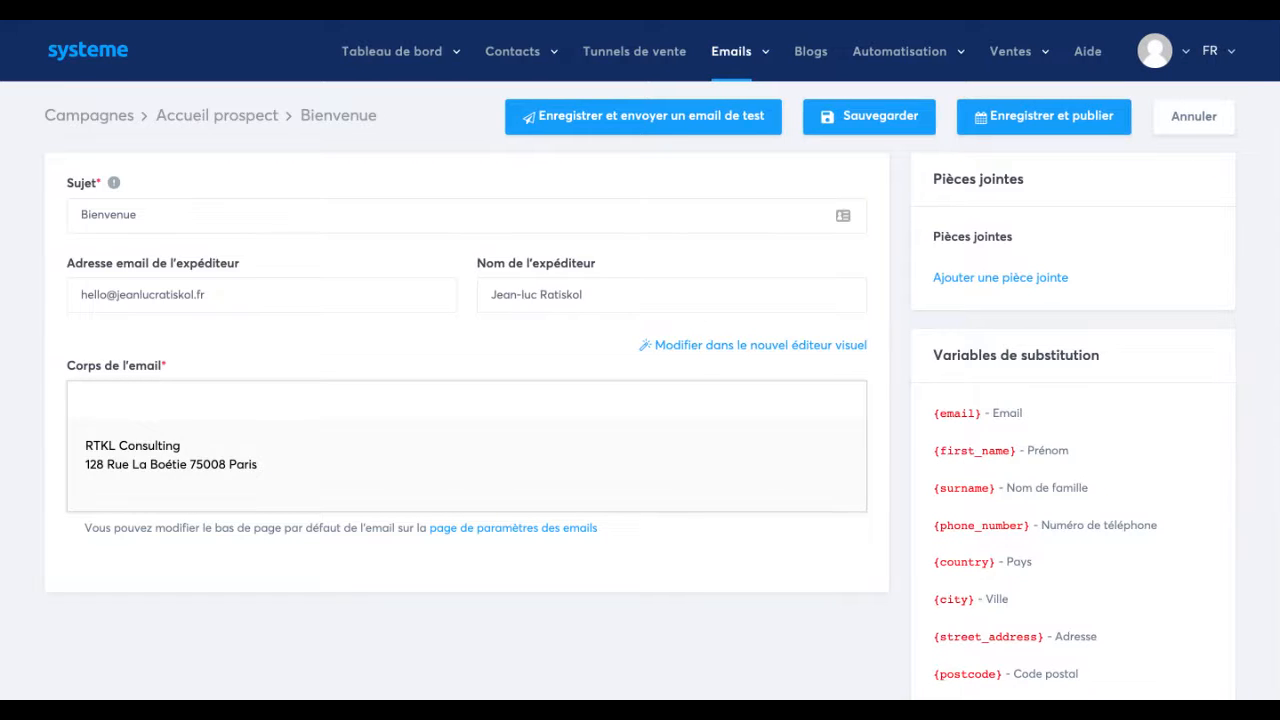
Insert the first-name substitution variable {first_name} into the body of the Bienvenue email.
scroll(888, 326, "down", 1)
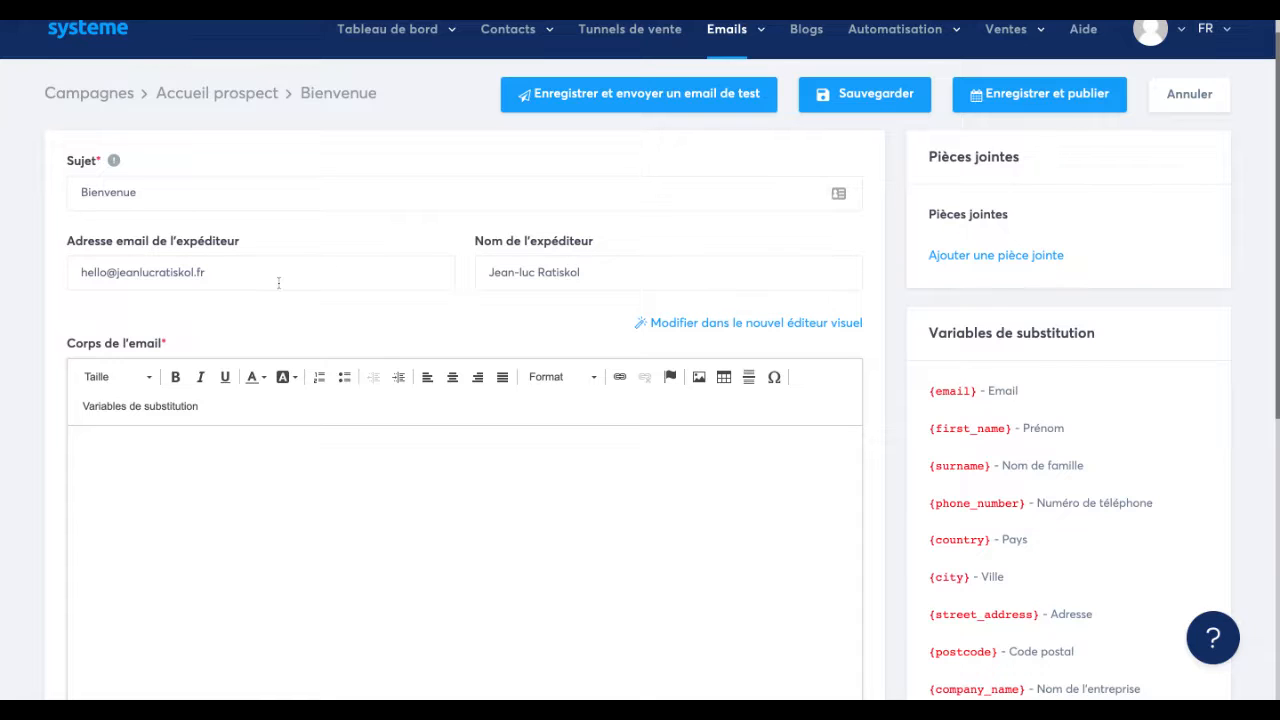
left_click(186, 190)
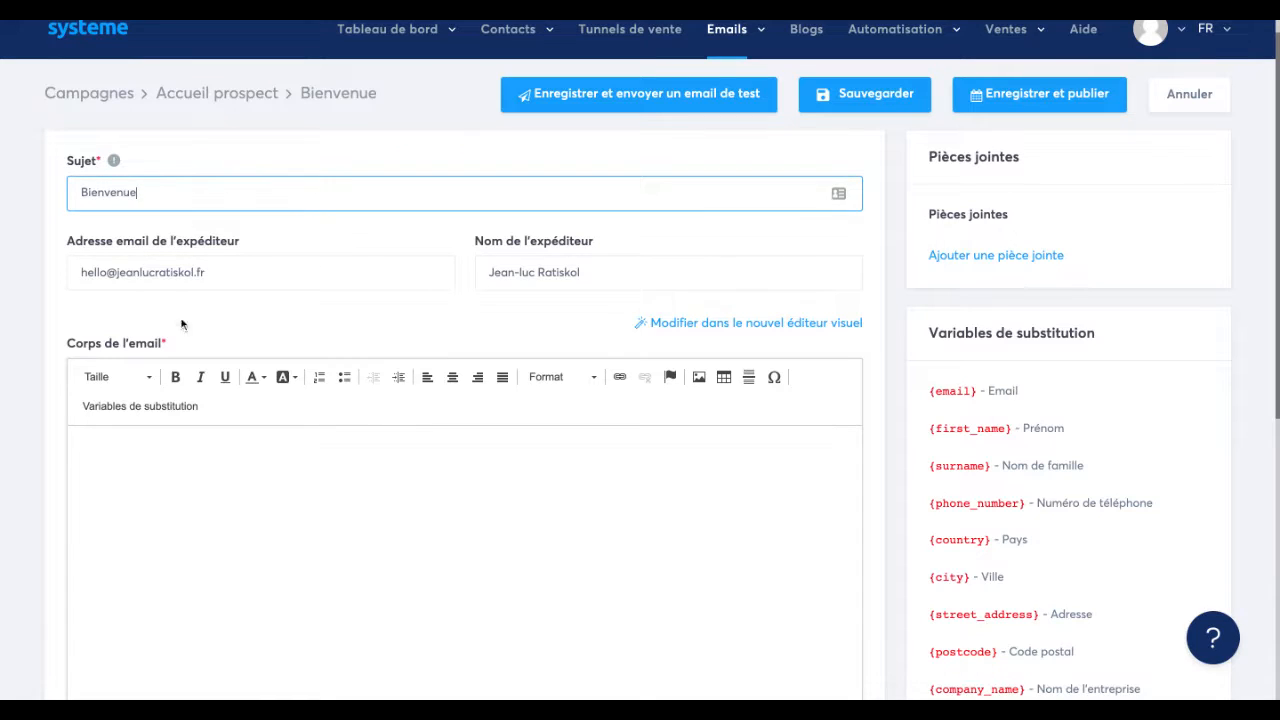
left_click(170, 416)
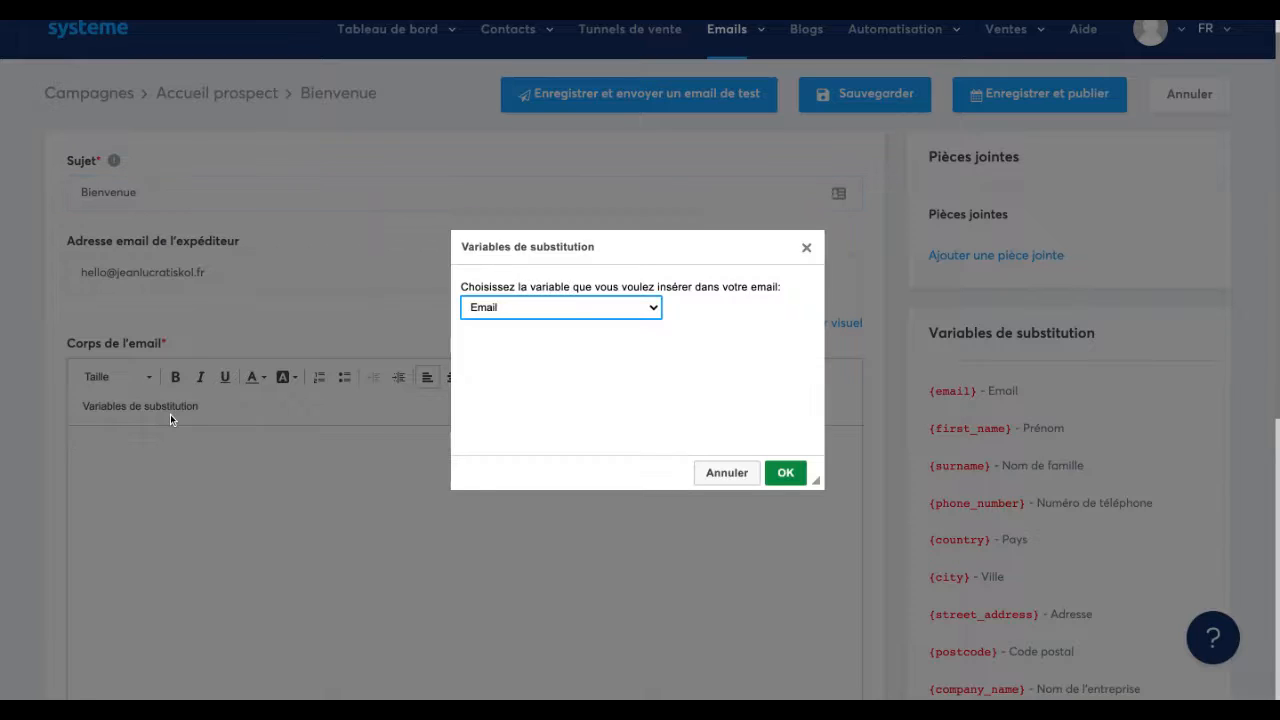
left_click(489, 326)
left_click(785, 472)
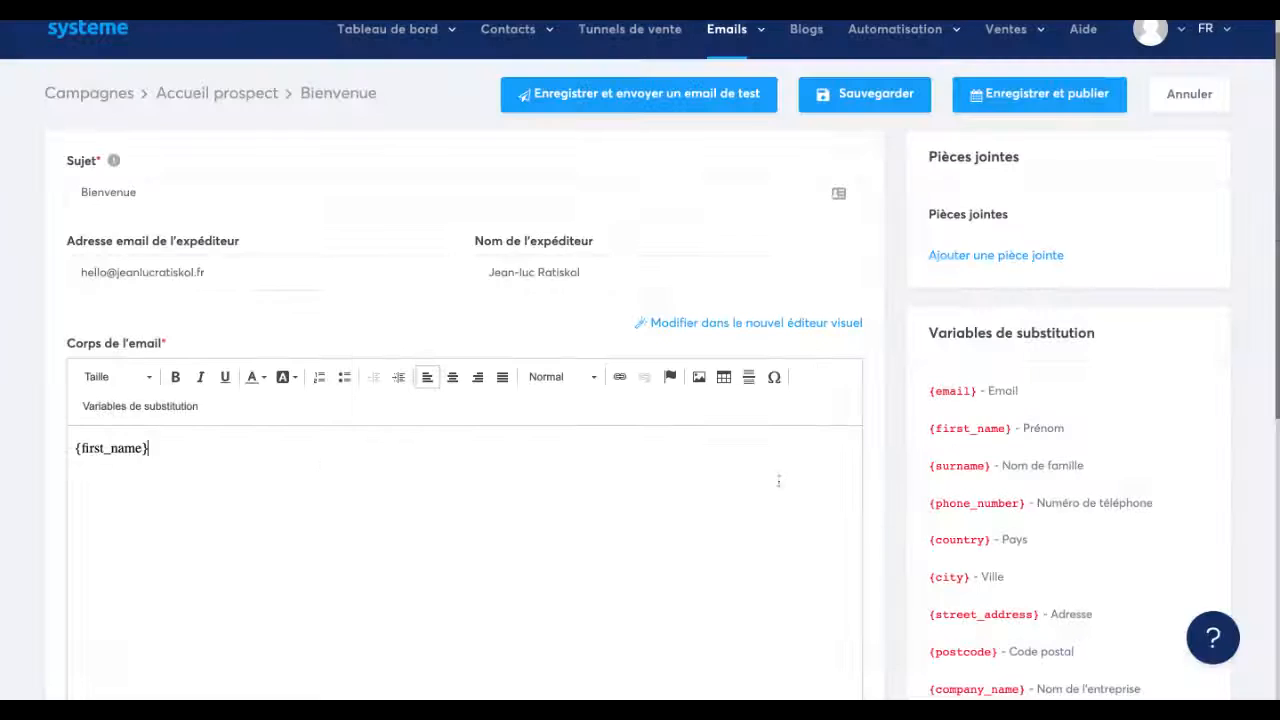
Move the {first_name} variable from the email body to the end of the subject, making it "Bienvenue {first_name}".
key("shift+Left")
key("shift+Left")
key("shift+Left")
key("shift+Left")
key("shift+Left")
key("shift+Left")
key("shift+Left")
key("shift+Left")
key("shift+Left")
key("shift+Left")
key("shift+Left")
key("shift+Left")
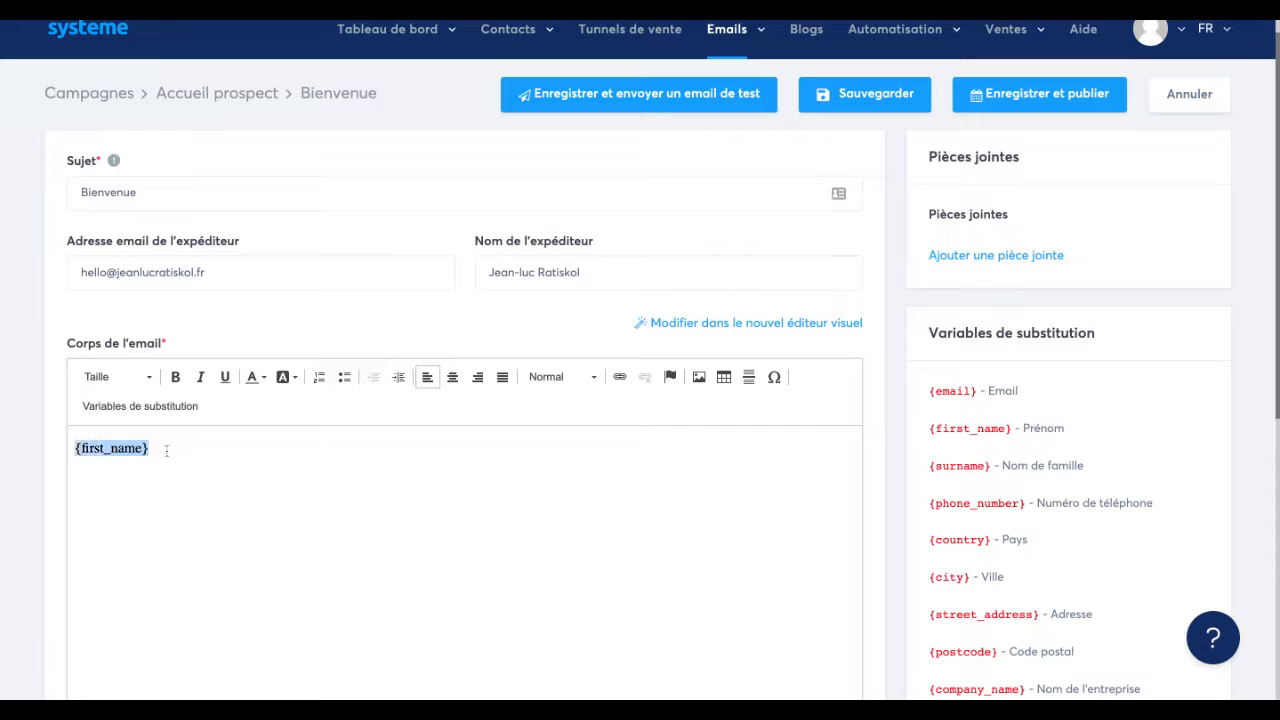
key("ctrl+x")
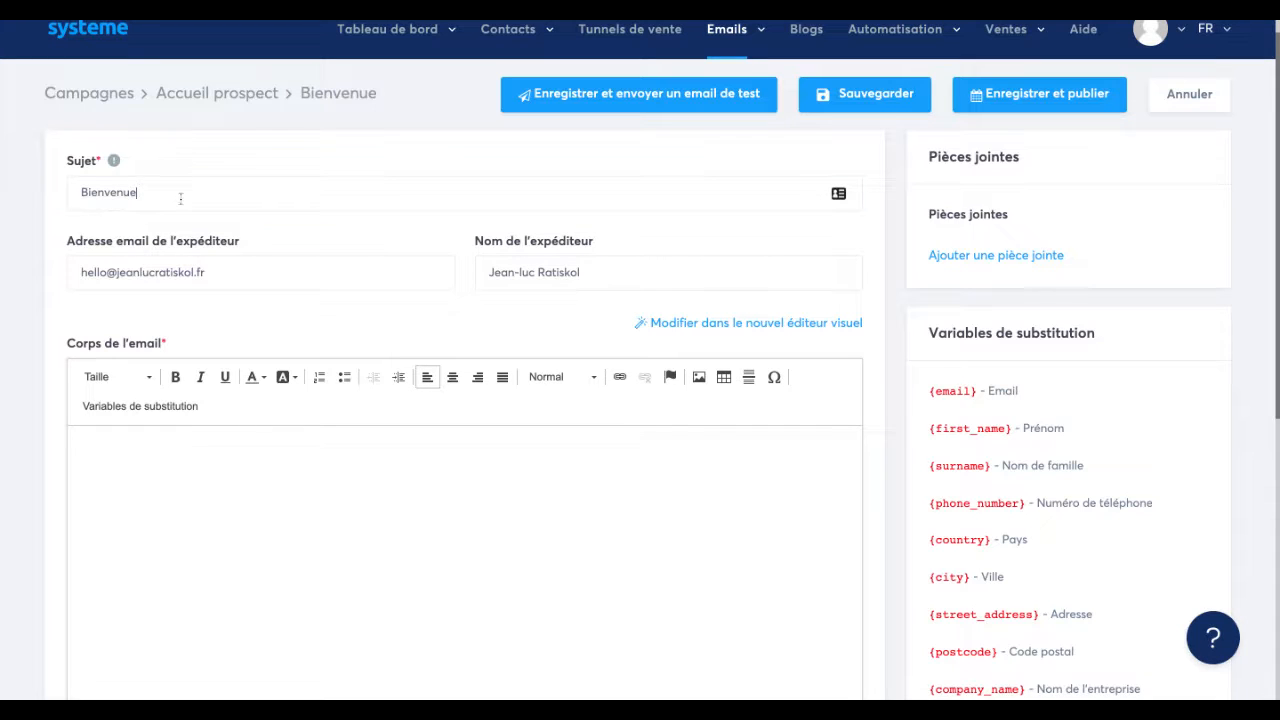
left_click(180, 197)
key("ctrl+v")
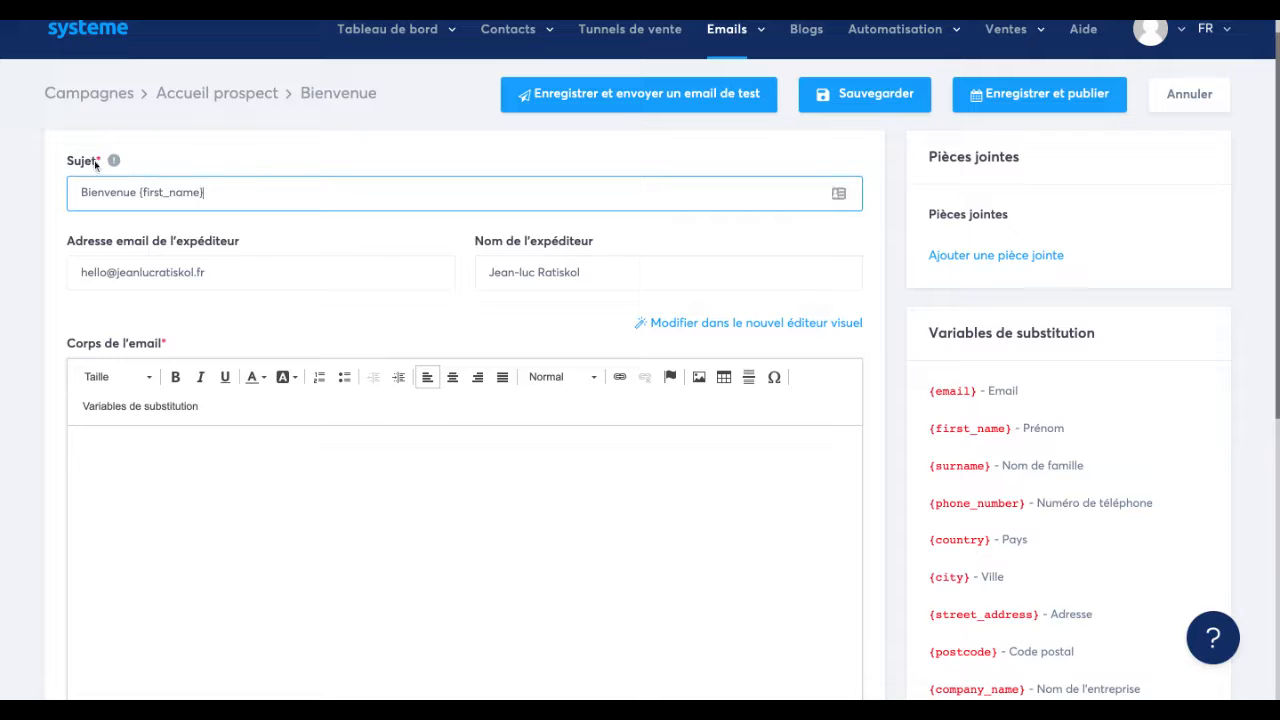
left_click(166, 157)
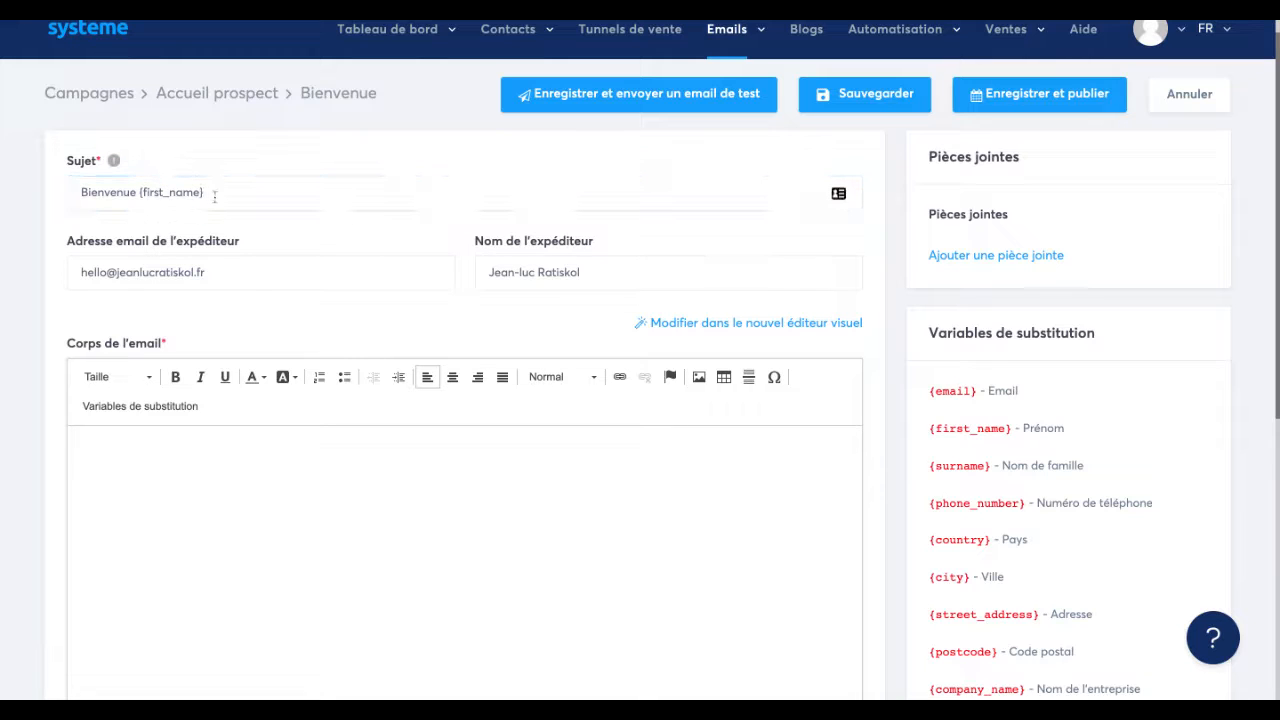
left_click(214, 197)
key("shift+Left")
key("shift+Left")
key("shift+Left")
key("shift+Left")
key("shift+Left")
key("shift+Left")
key("shift+Left")
key("shift+Left")
key("shift+Left")
key("shift+Left")
key("shift+Left")
key("shift+Left")
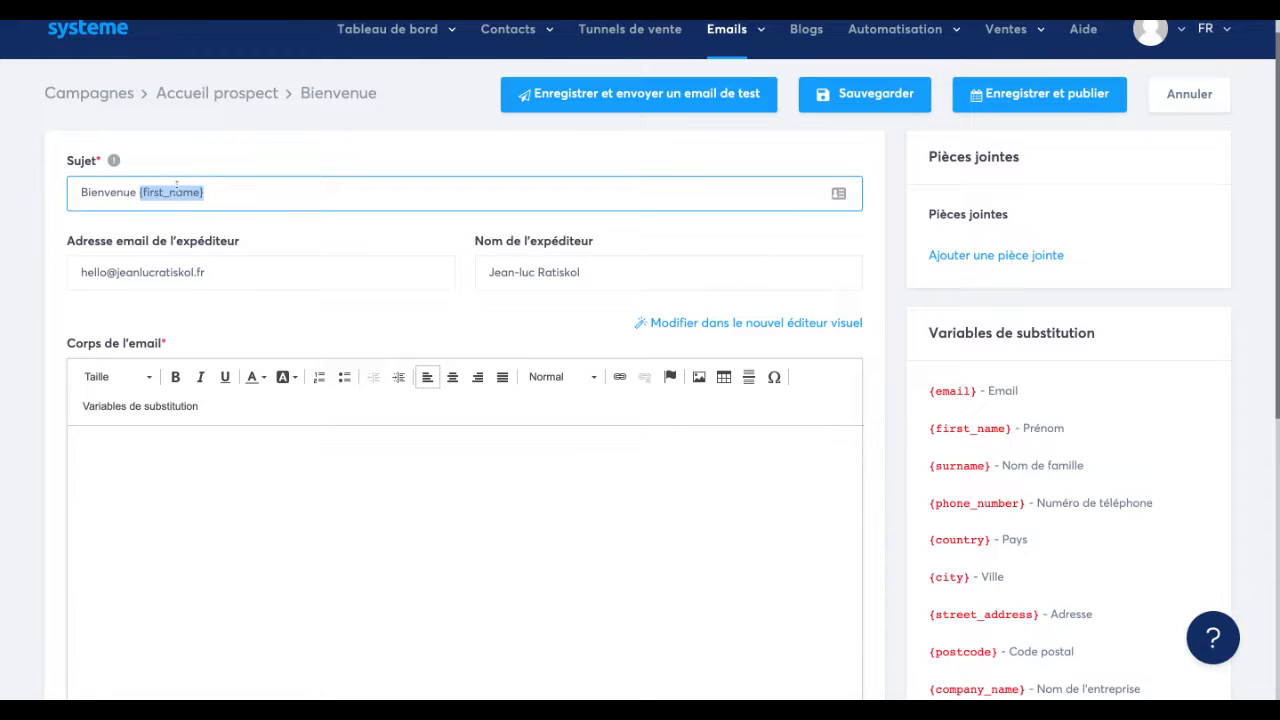
left_click(218, 188)
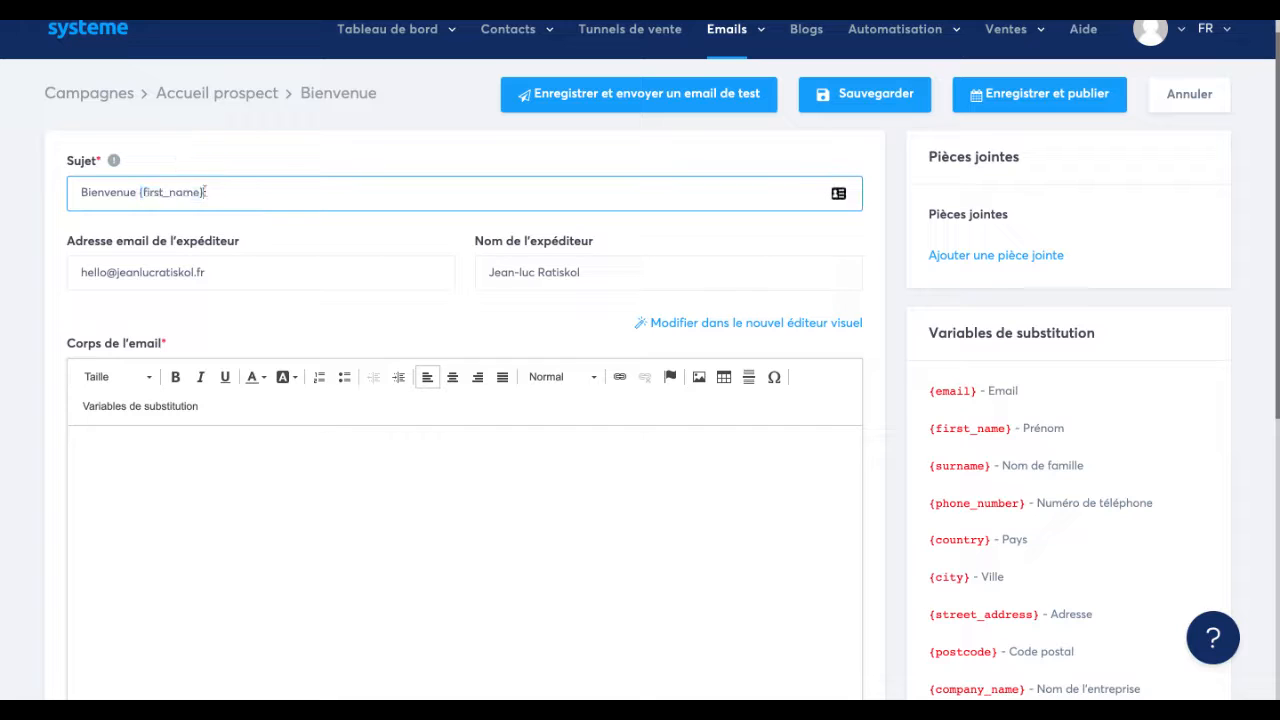
Write "Bonjour" as the opening text of the email body.
scroll(170, 196, "down", 1)
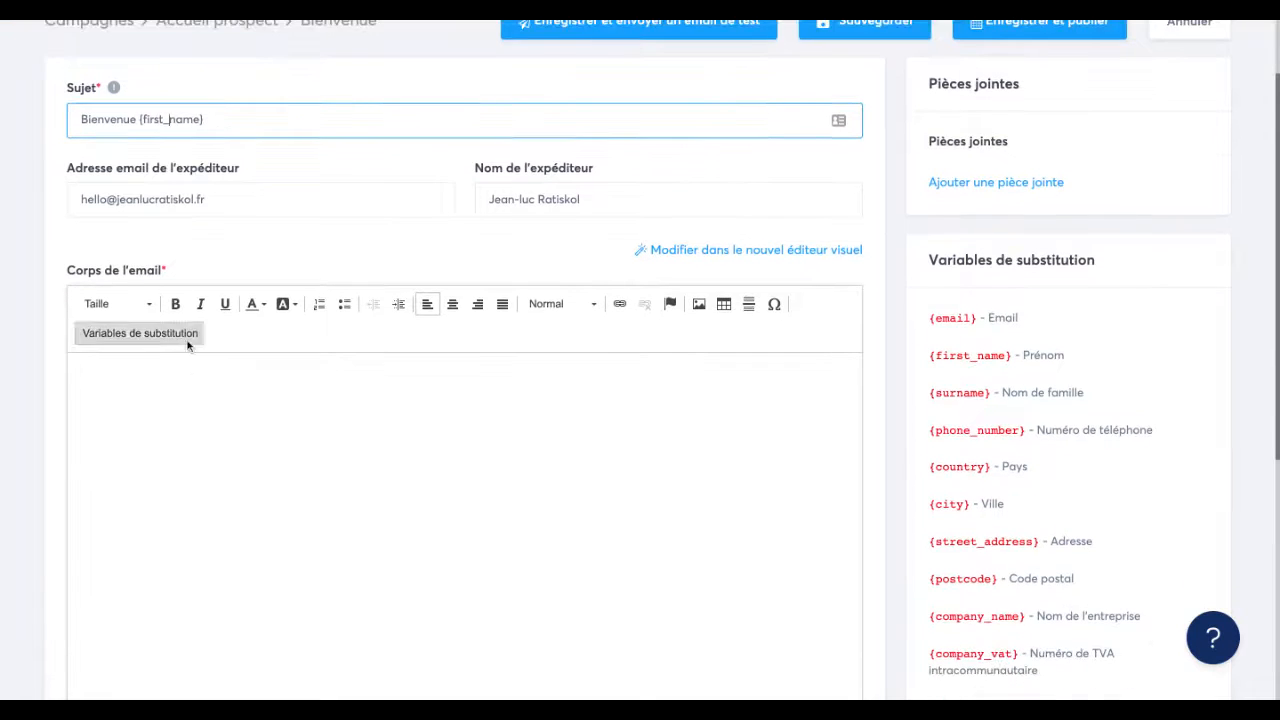
left_click(190, 378)
type("Bo")
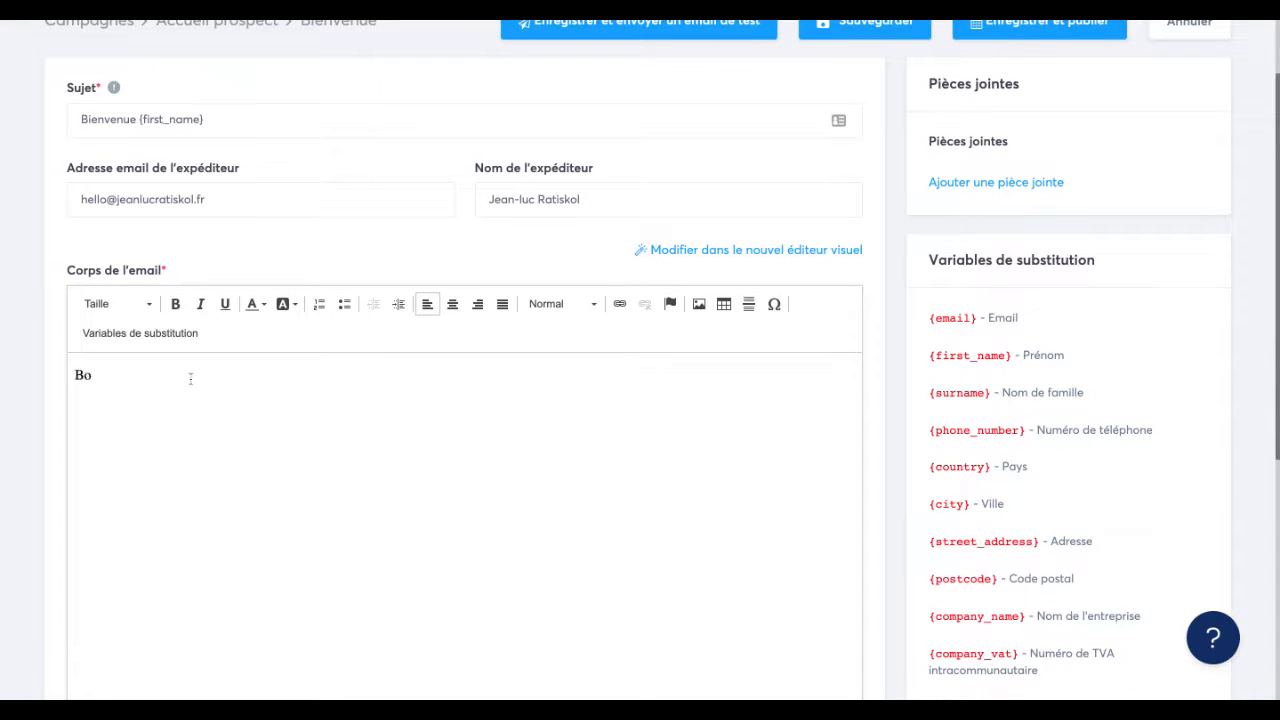
type("njour")
scroll(889, 317, "down", 4)
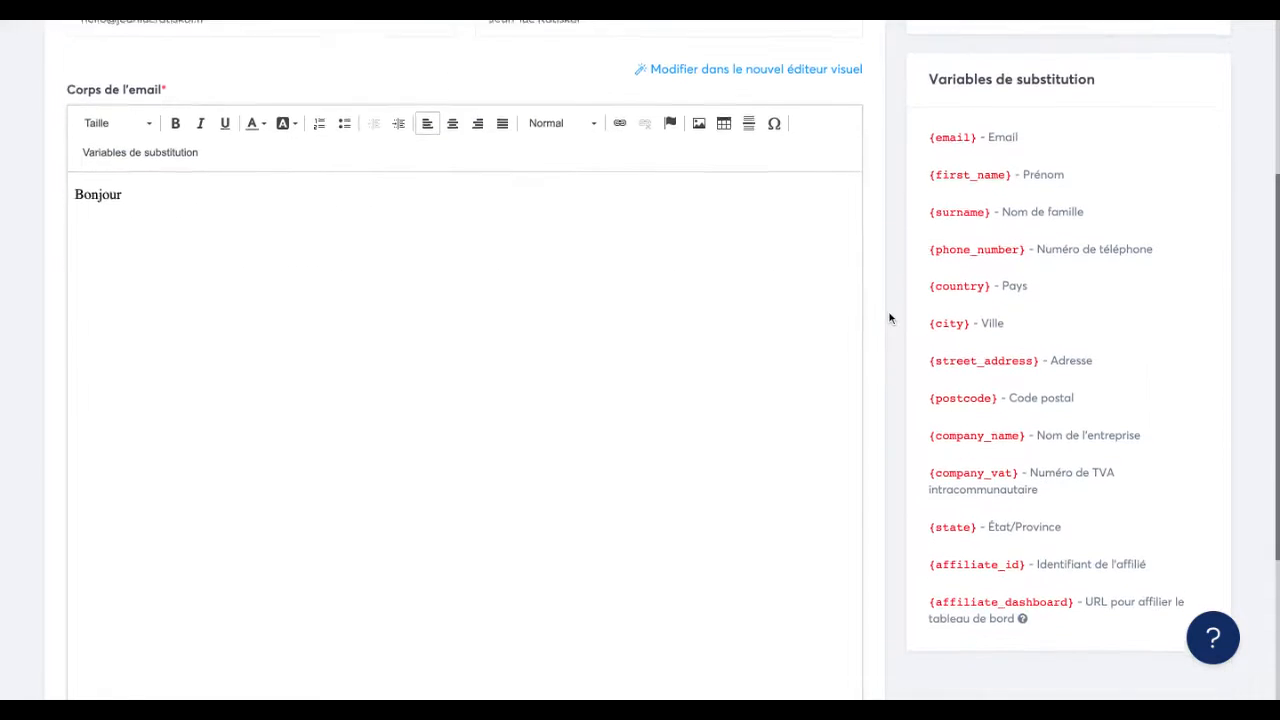
scroll(889, 317, "up", 5)
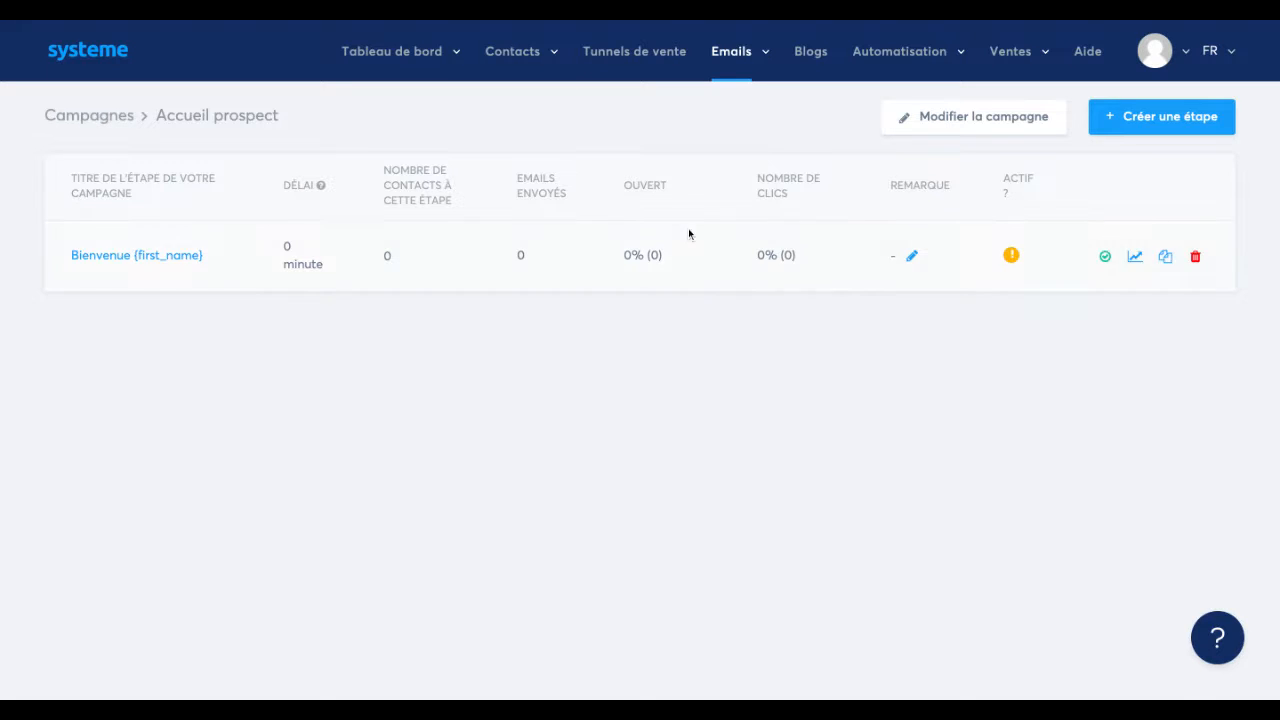
Review the statistics of the "Bienvenue {first_name}" step, including its bounce rate, and return to the Accueil prospect campaign.
left_click(1135, 259)
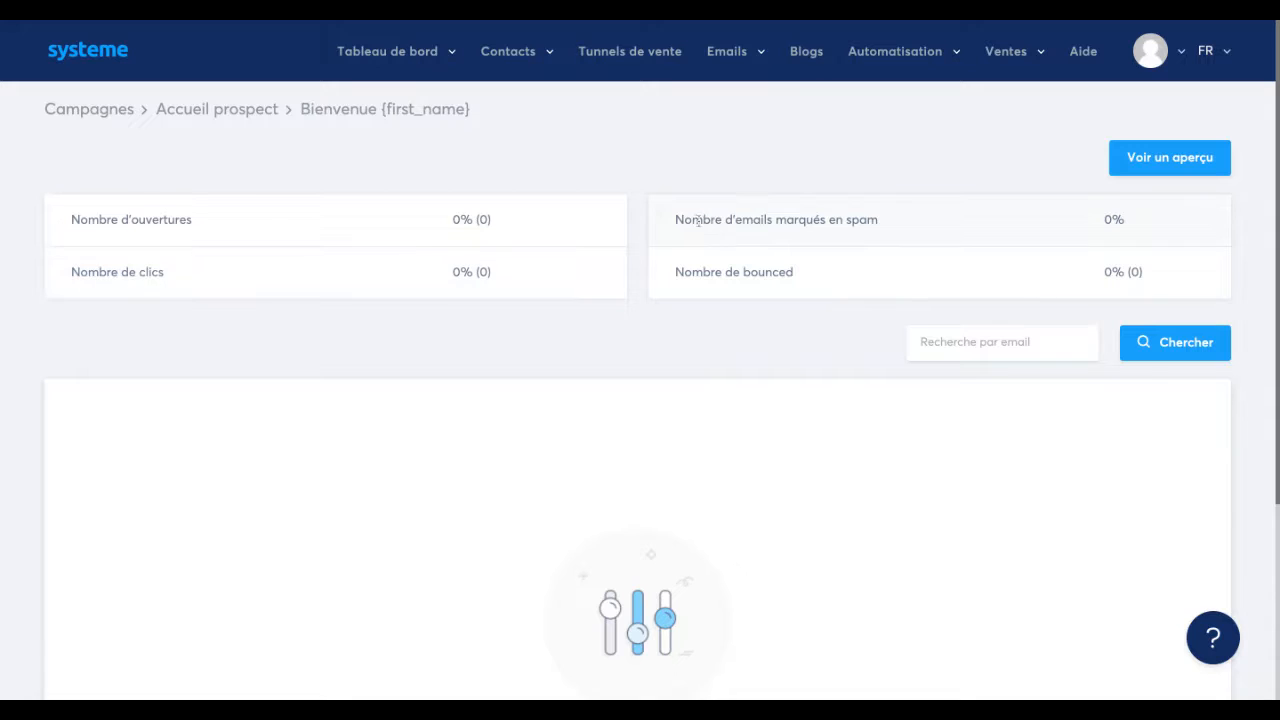
double_click(796, 272)
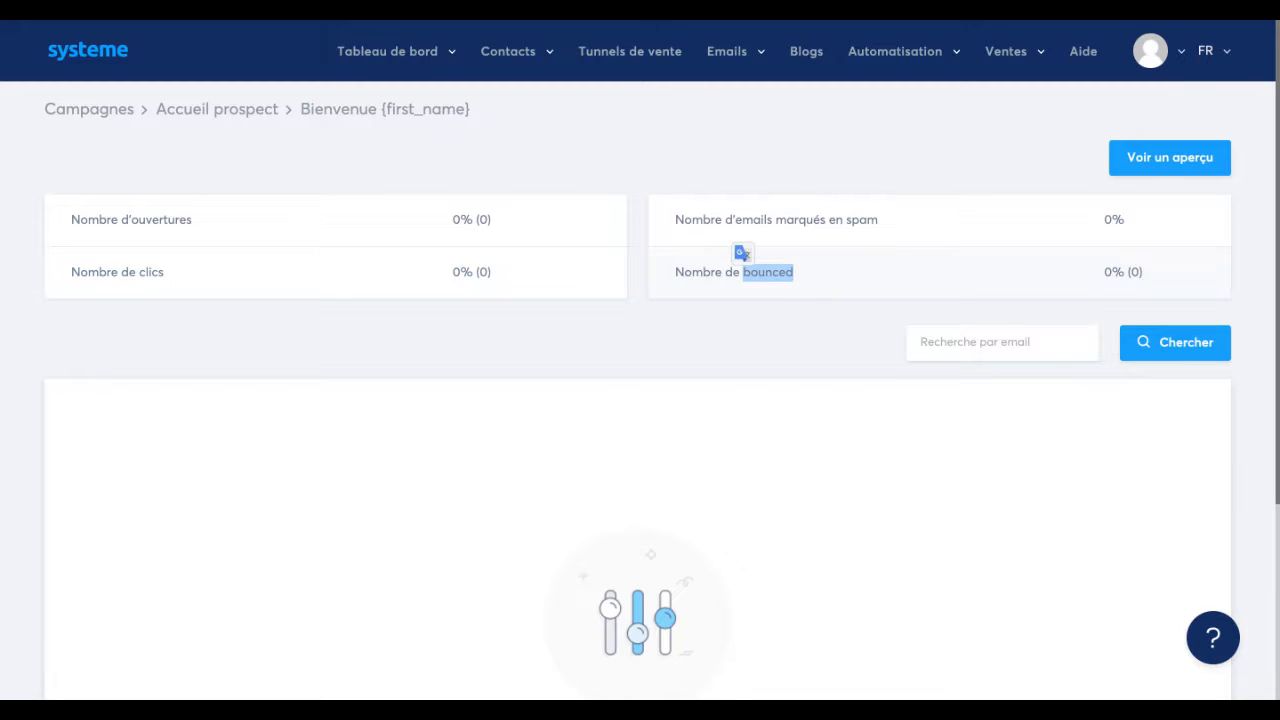
left_click_drag(1152, 278, 1093, 276)
left_click(821, 348)
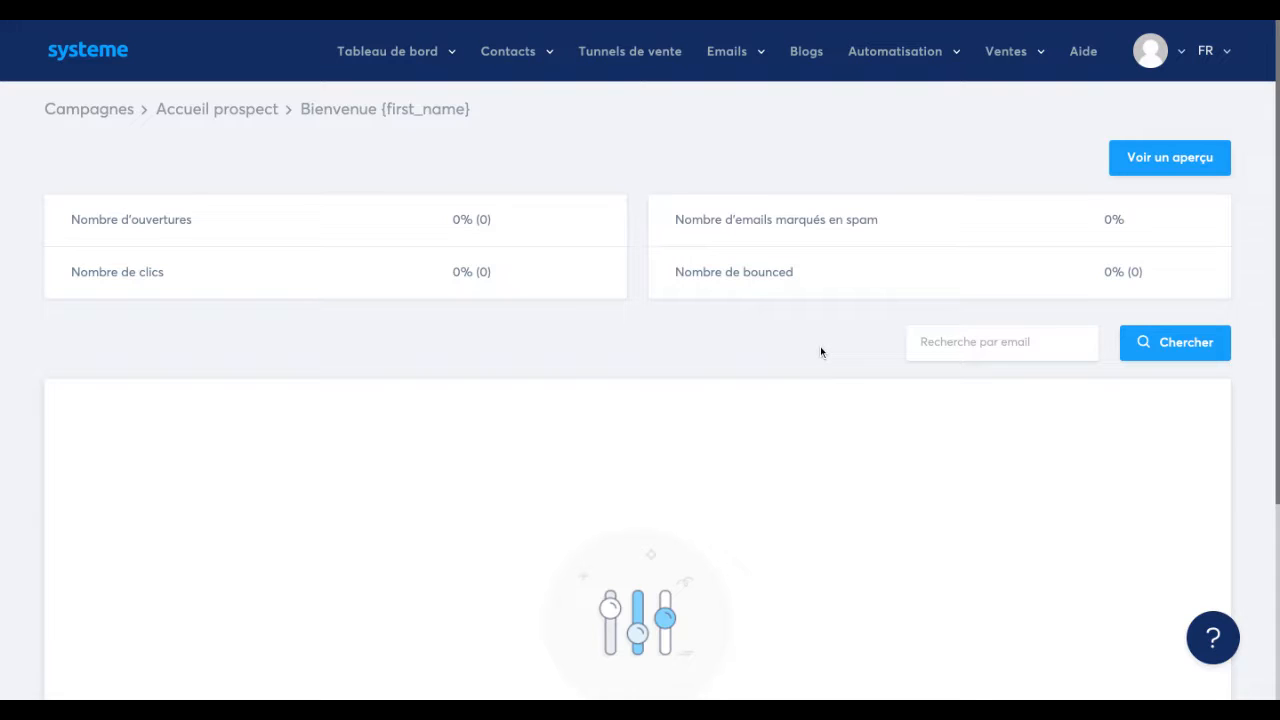
left_click(256, 112)
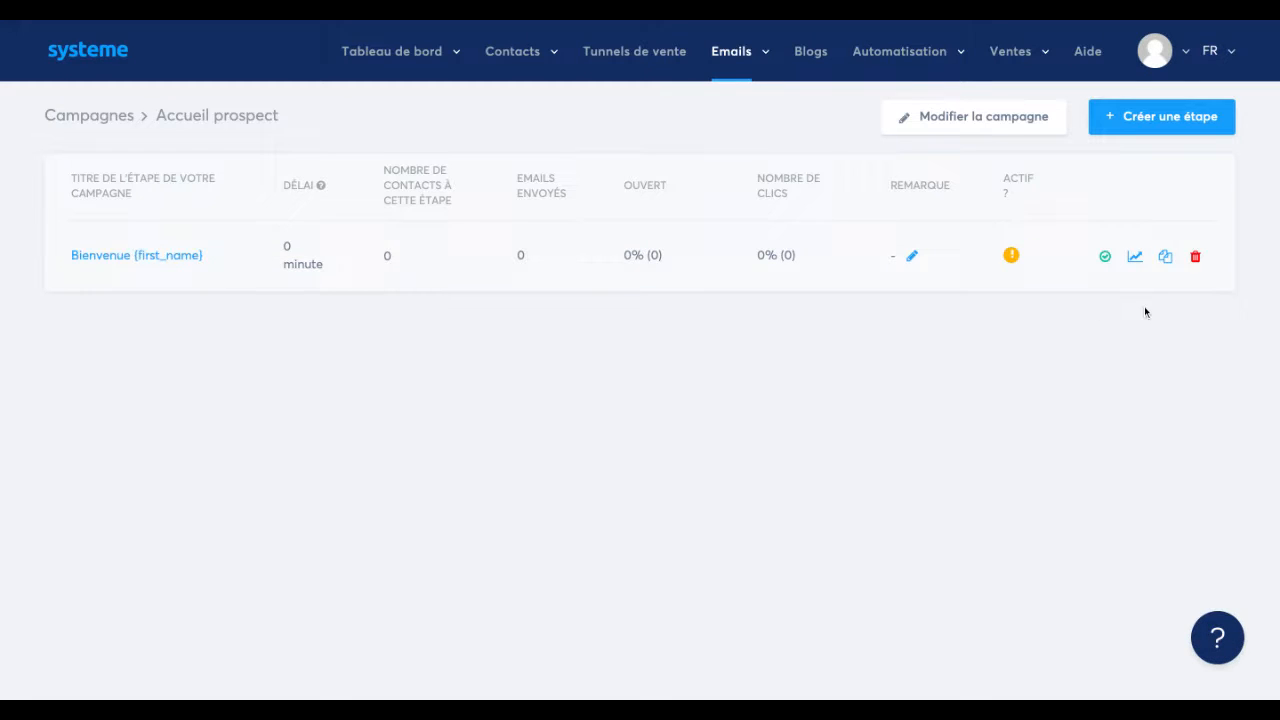
Create a second campaign step with the subject "Découvrez cela", using the classic editor.
left_click(1147, 122)
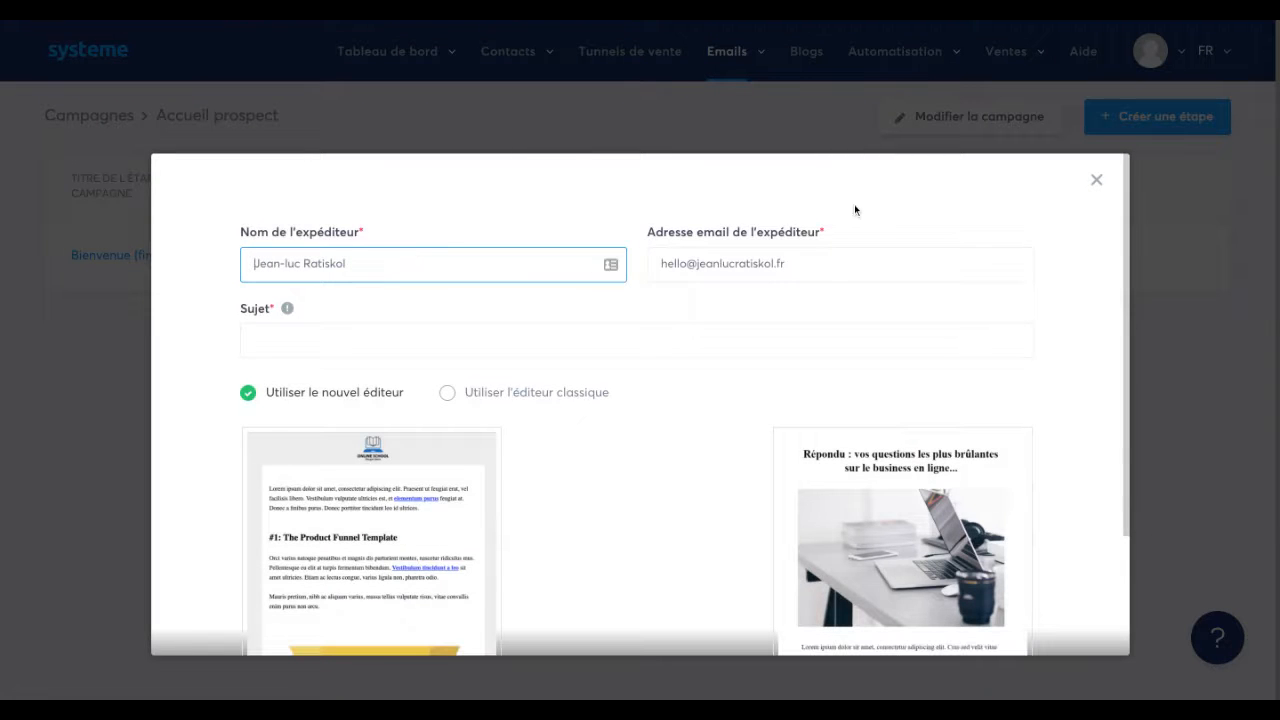
scroll(627, 463, "down", 1)
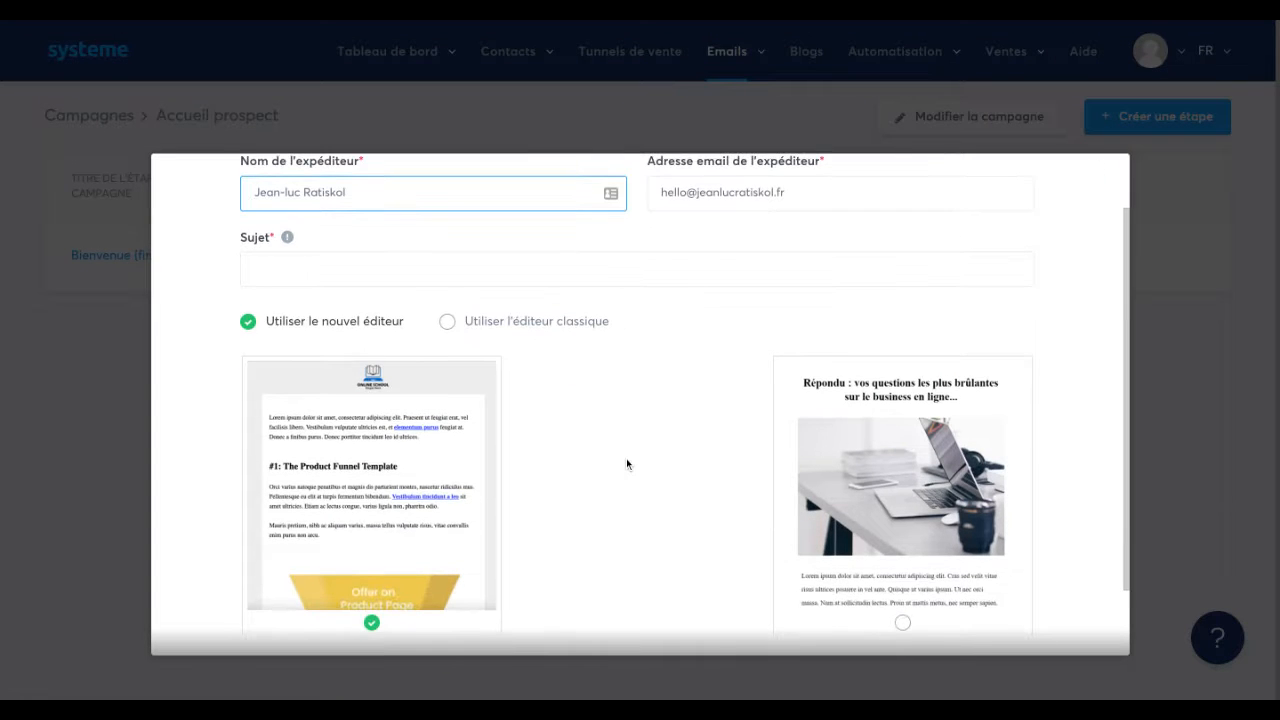
left_click(430, 270)
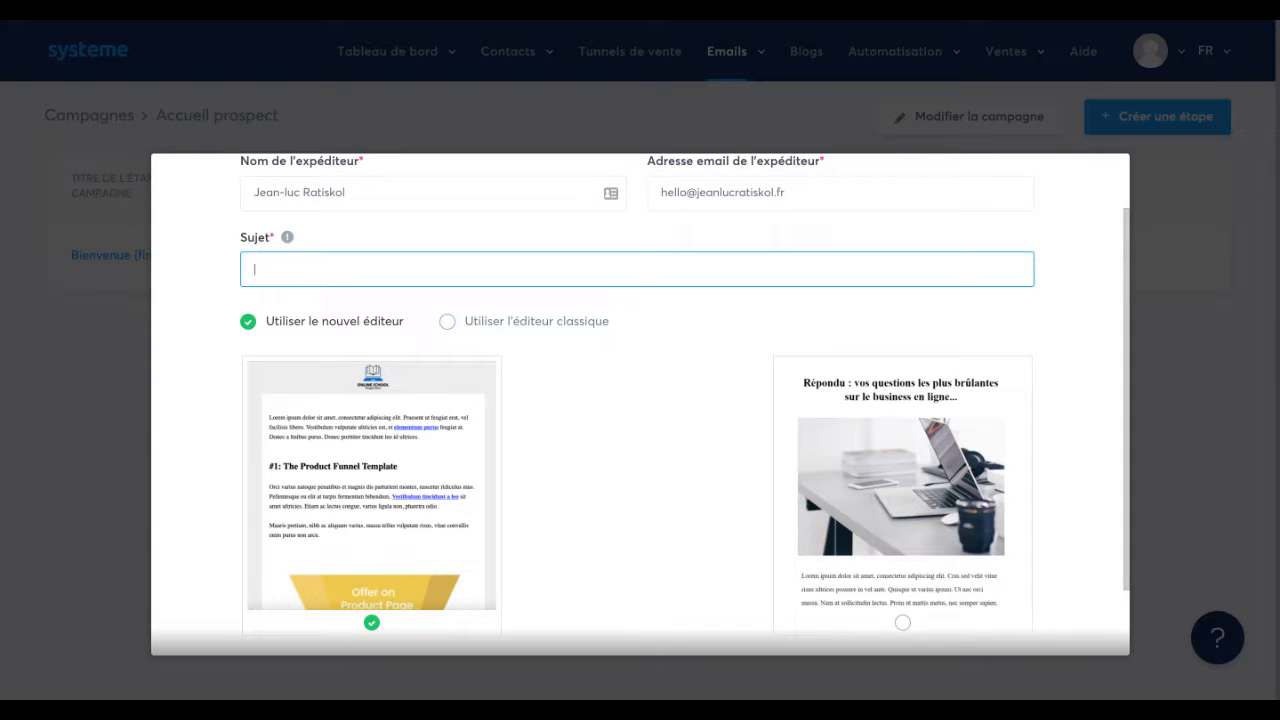
type("Découvrez cela")
left_click(447, 322)
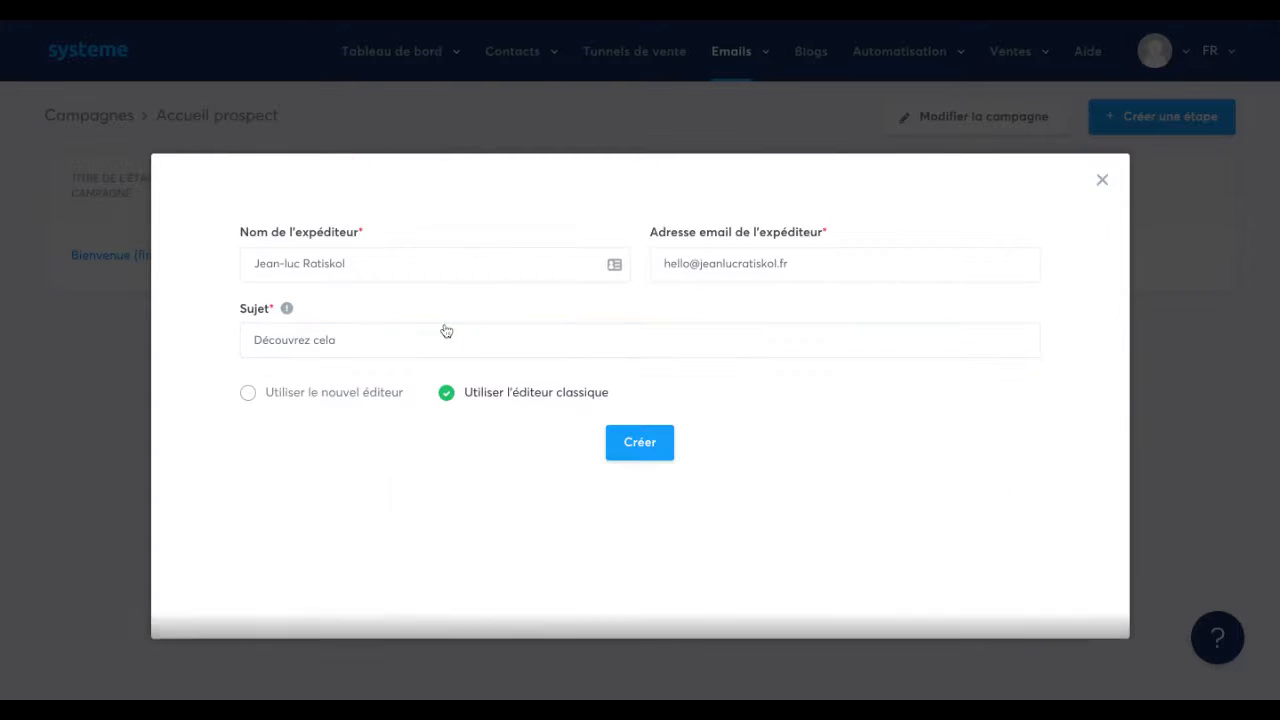
left_click(640, 452)
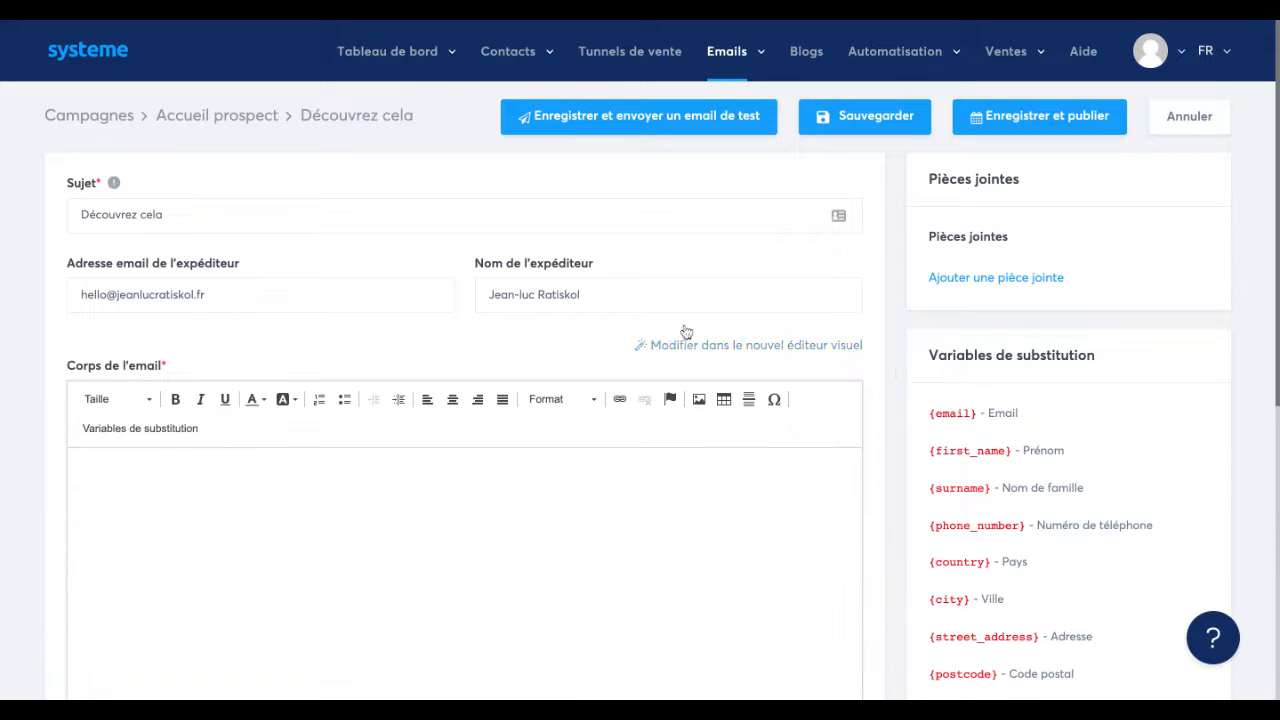
scroll(374, 346, "down", 1)
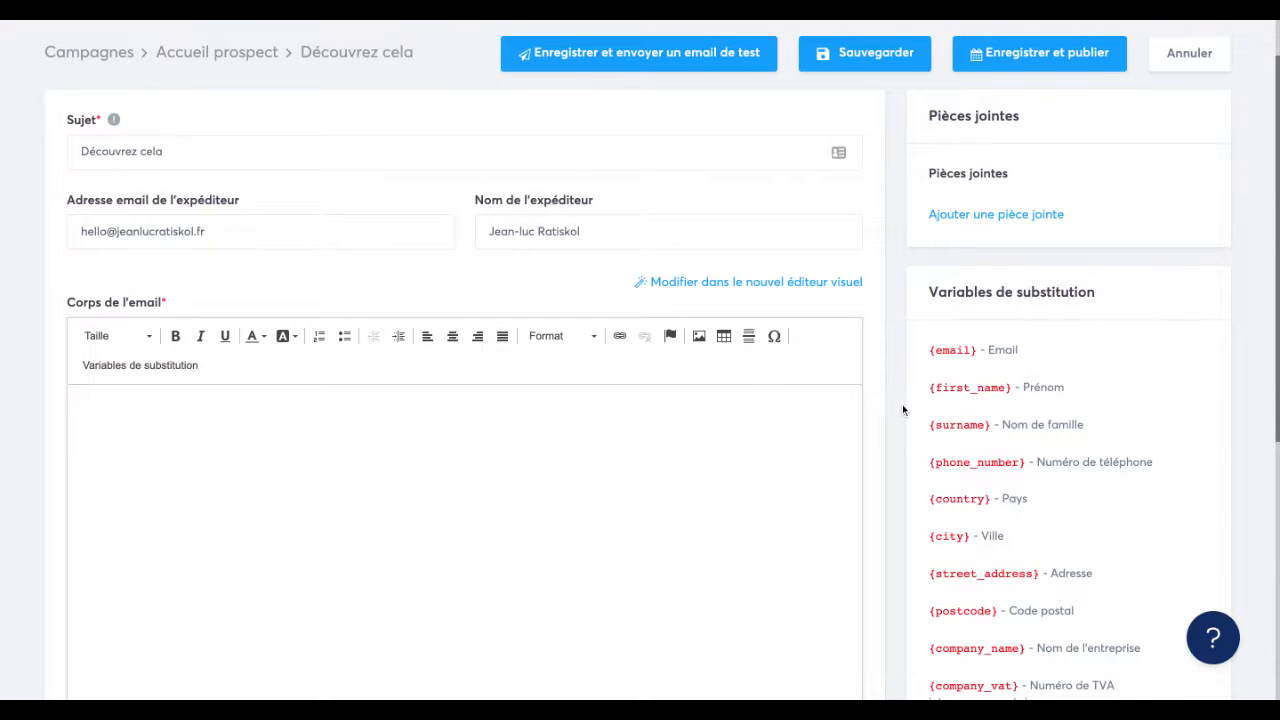
scroll(903, 409, "down", 5)
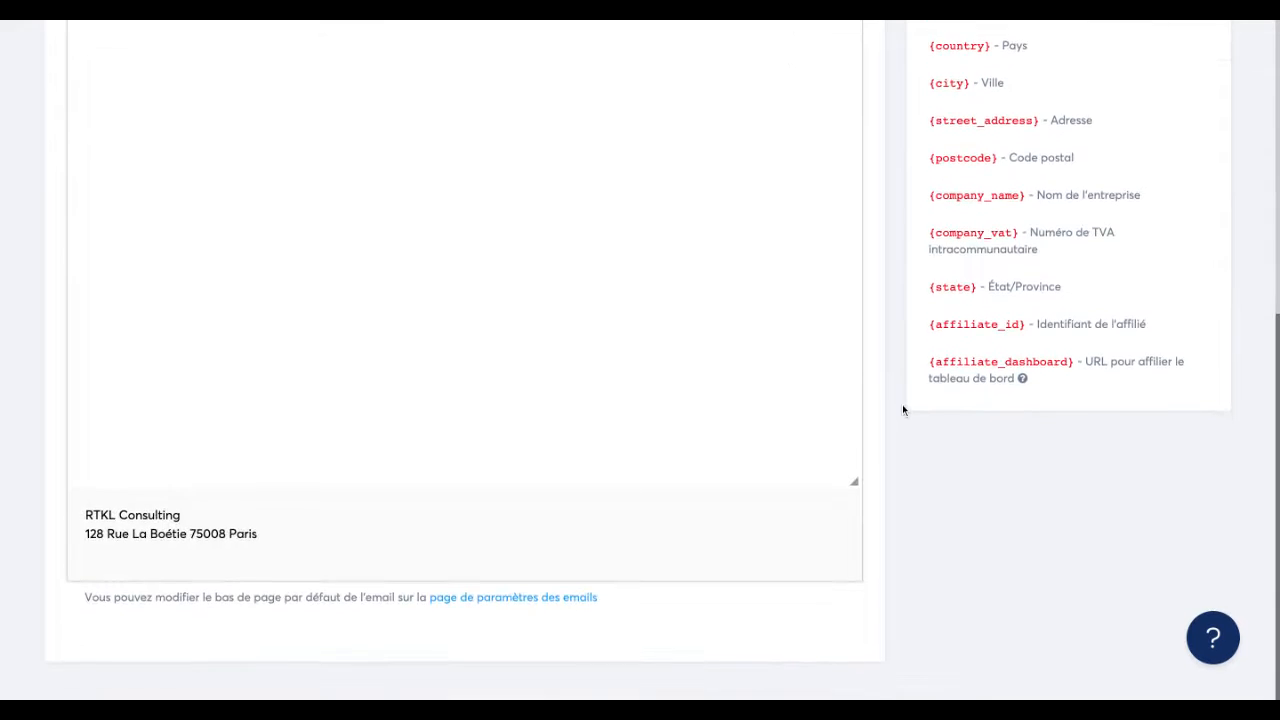
Write "découvrez ca" as the body of the "Découvrez cela" email and save it.
scroll(902, 409, "up", 5)
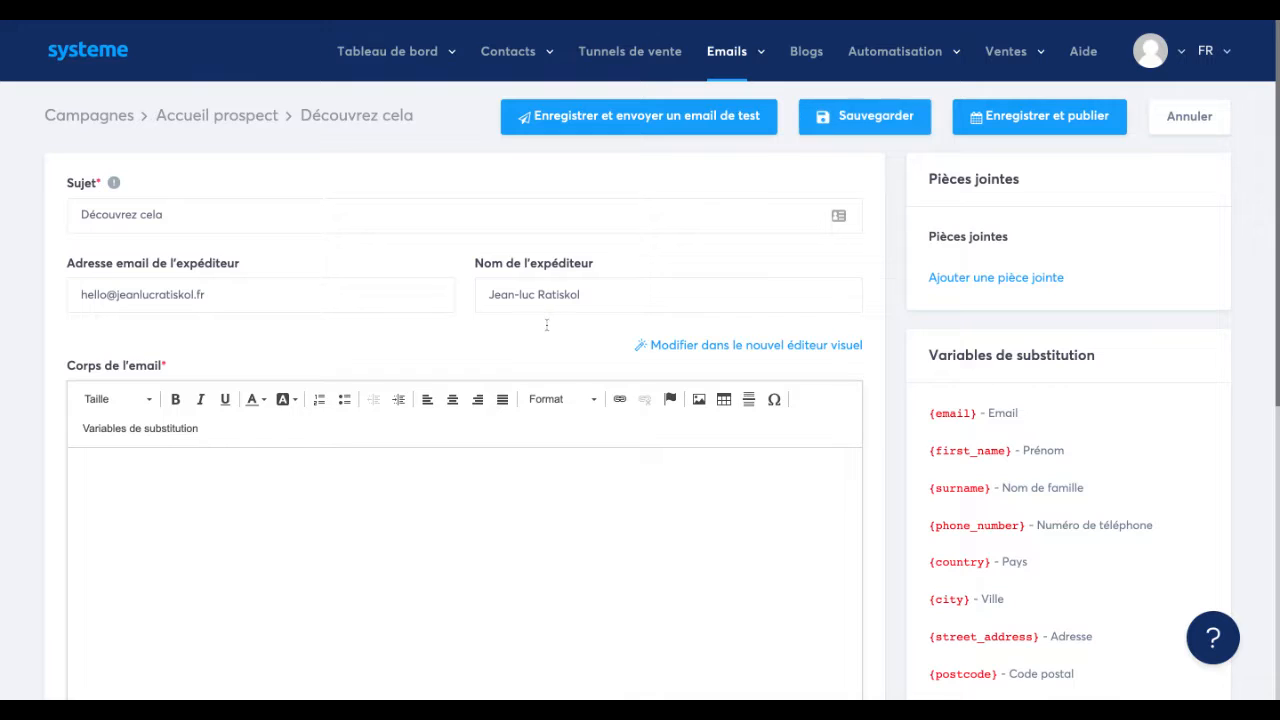
left_click(210, 452)
type("découvrez ca")
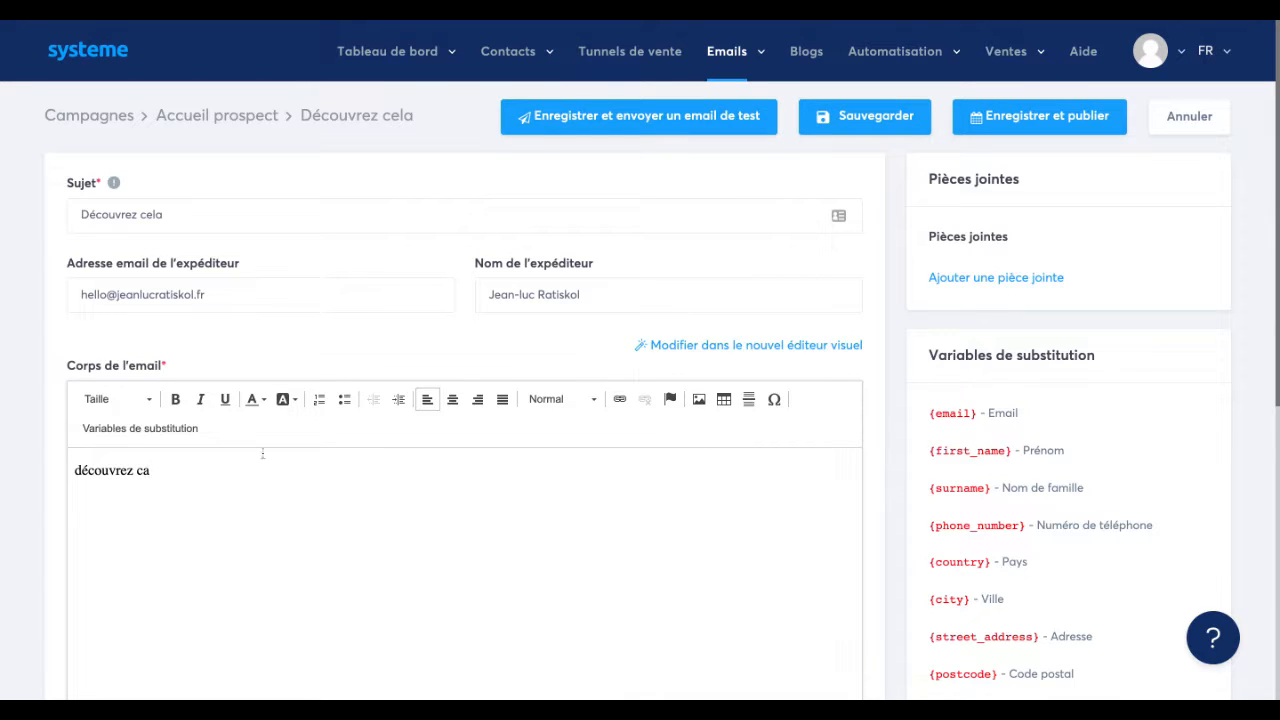
left_click(875, 131)
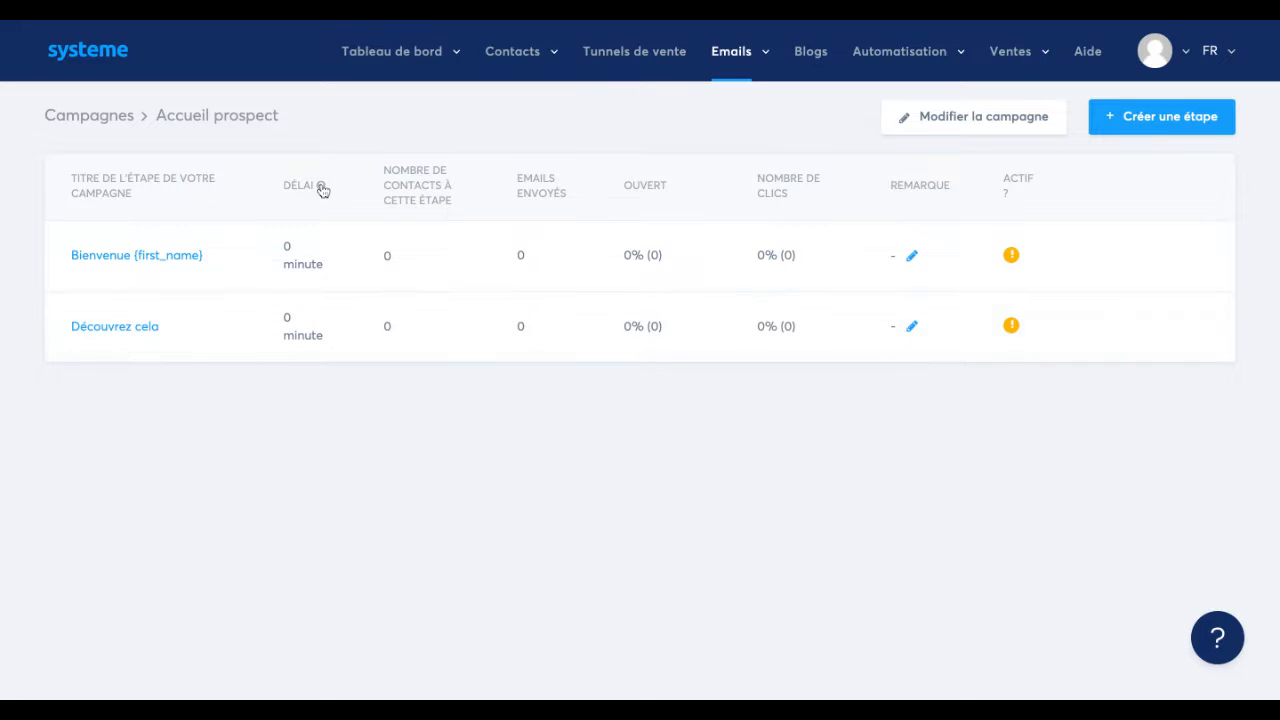
Examine the delay explanation, the campaign settings and the publishing options of the "Bienvenue {first_name}" step, leaving them as they are.
mouse_move(322, 188)
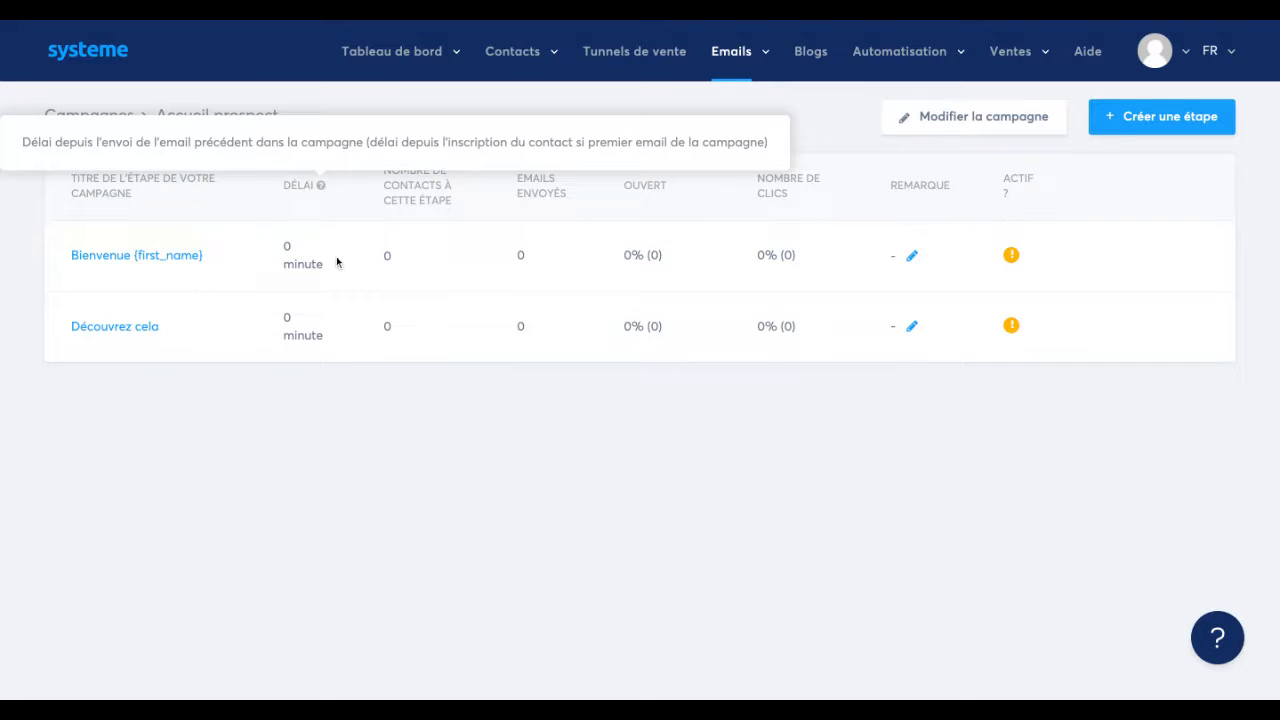
left_click(935, 124)
left_click(863, 180)
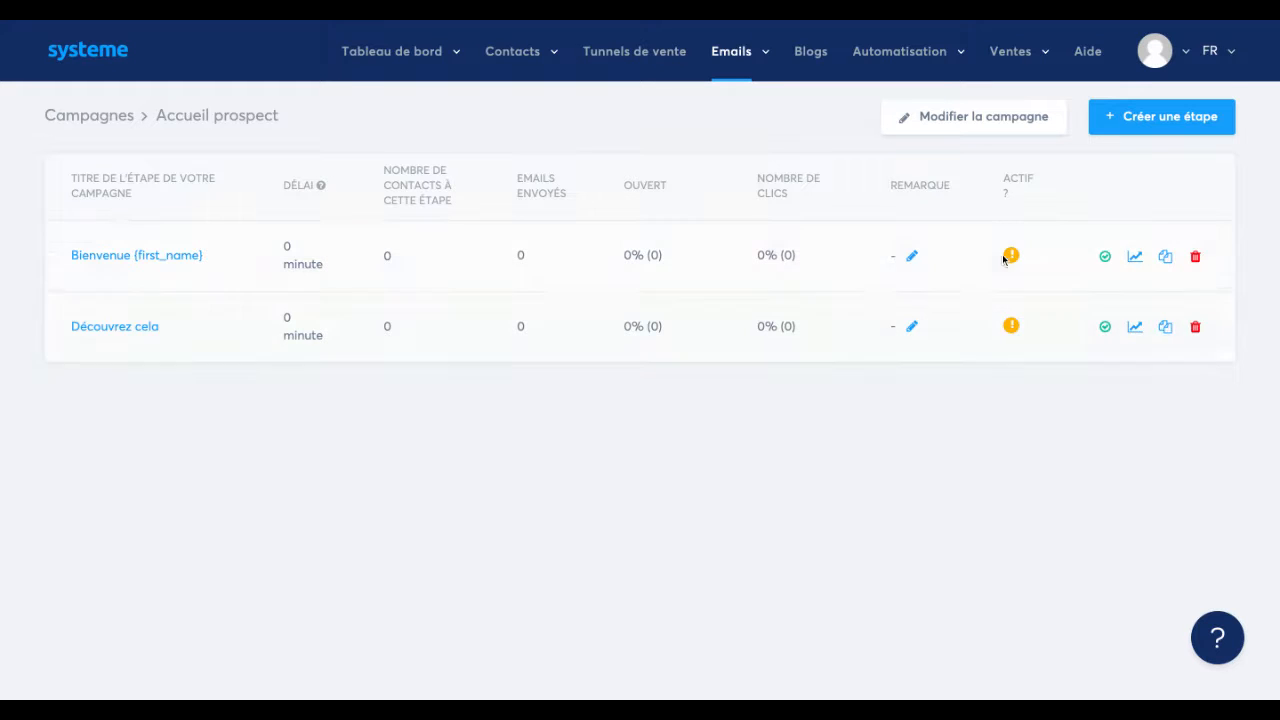
left_click(1107, 258)
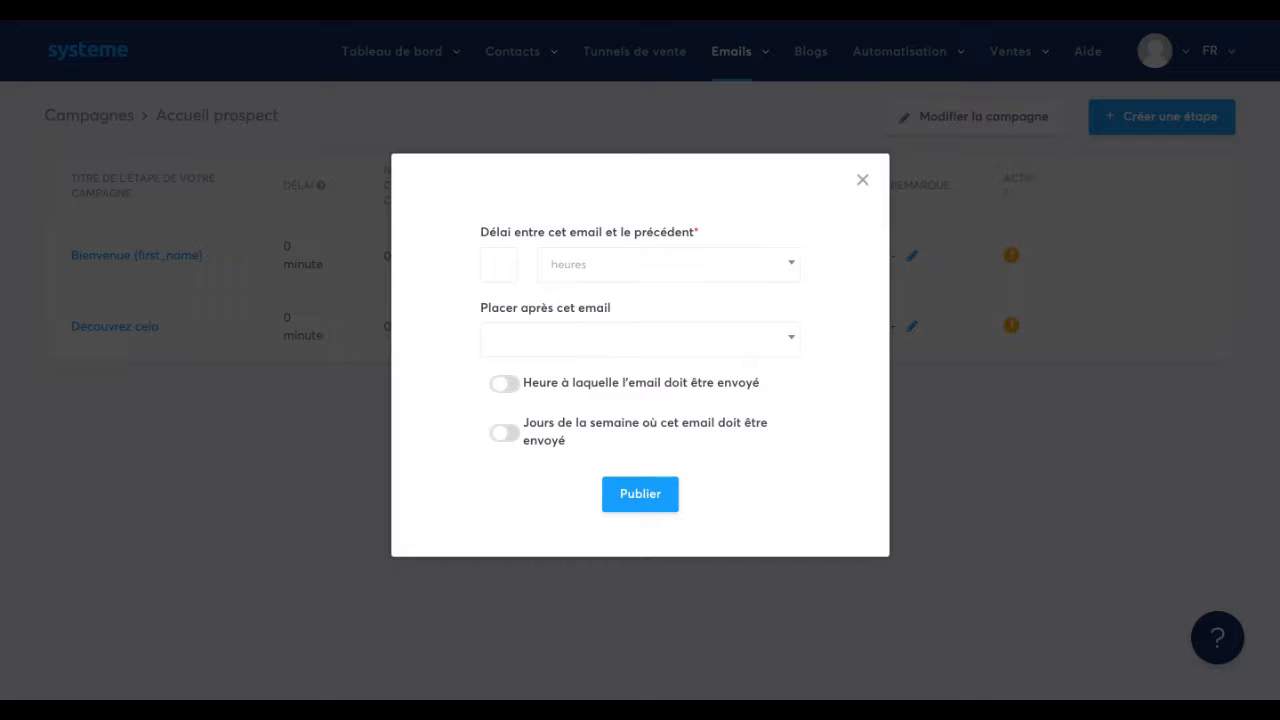
left_click(863, 185)
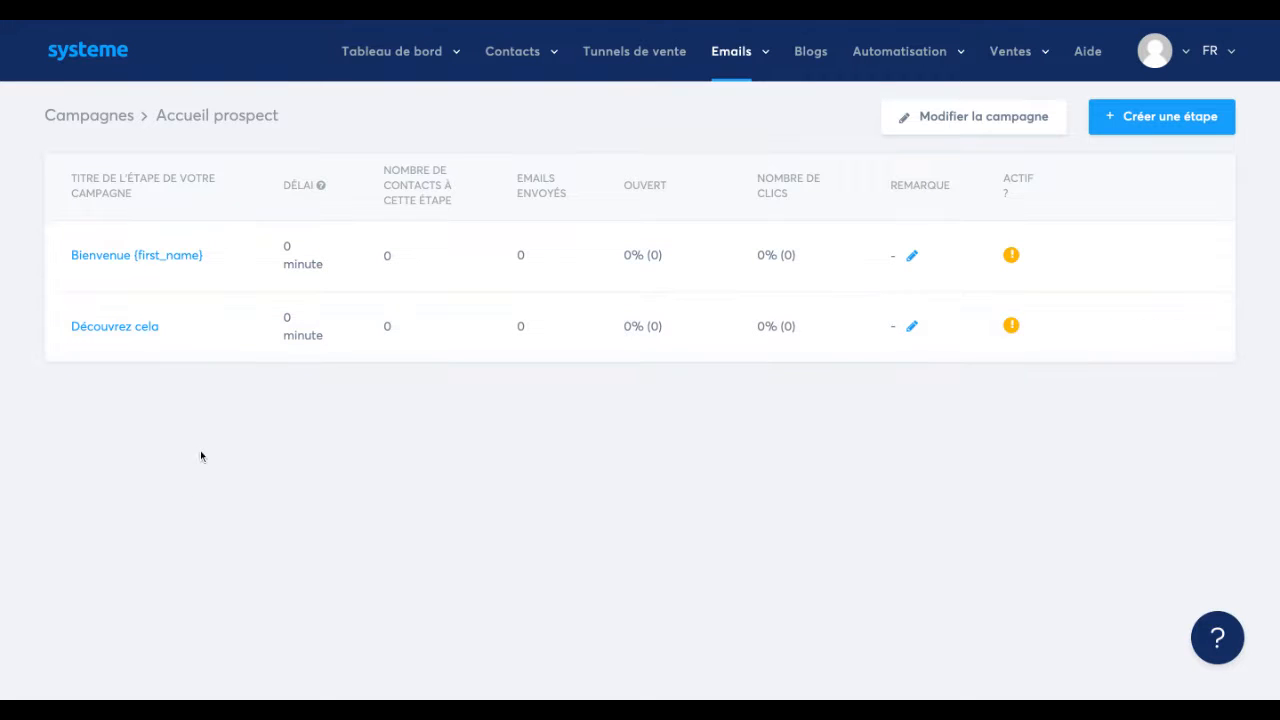
mouse_move(991, 347)
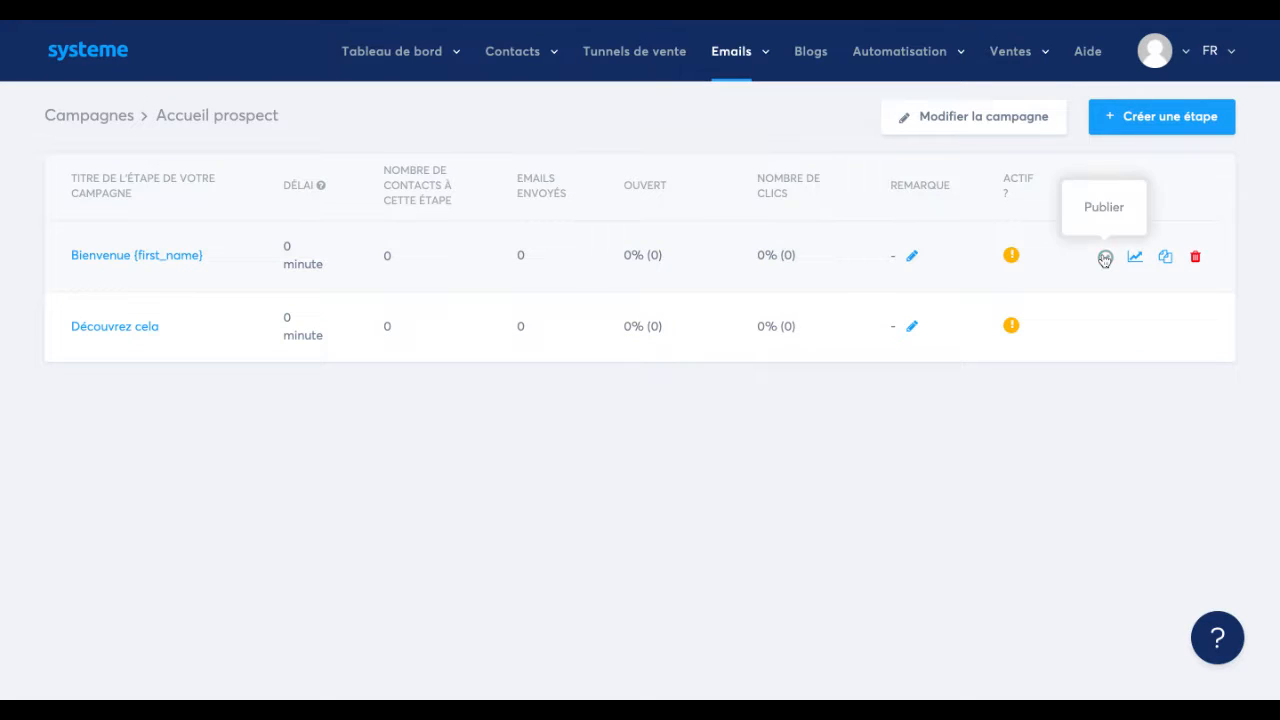
left_click(1105, 259)
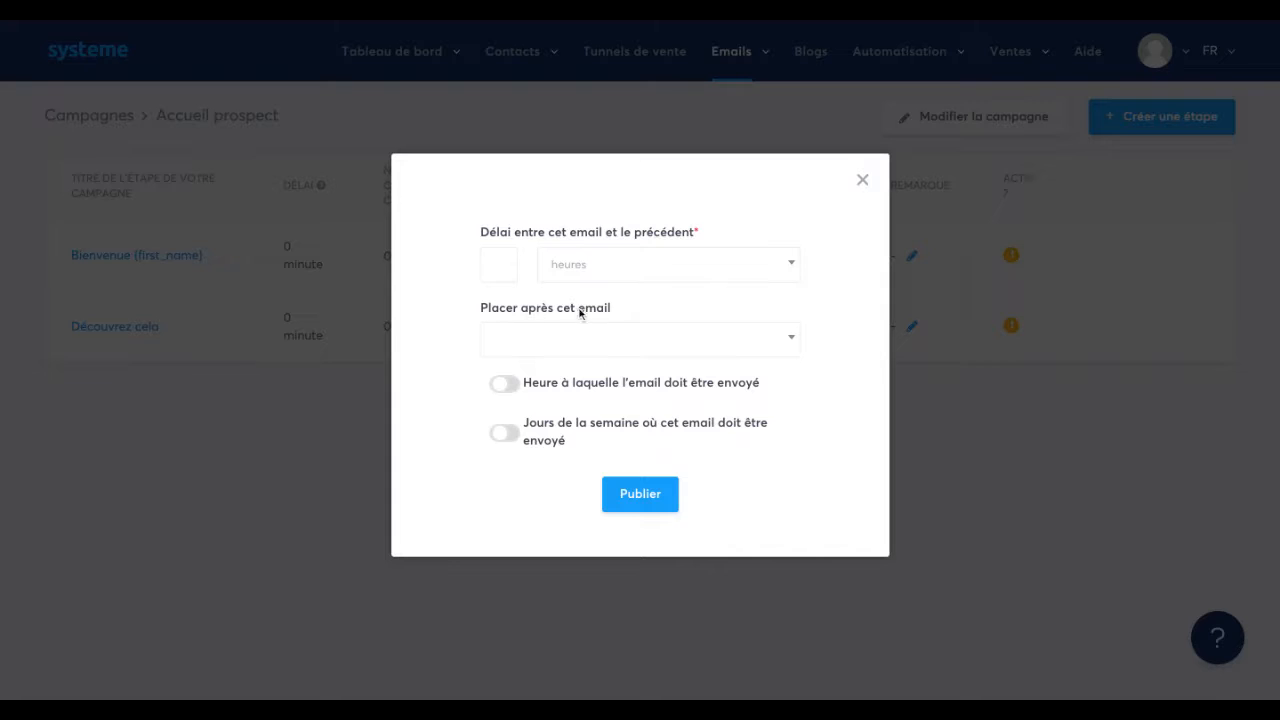
left_click(608, 342)
left_click(422, 380)
left_click(862, 180)
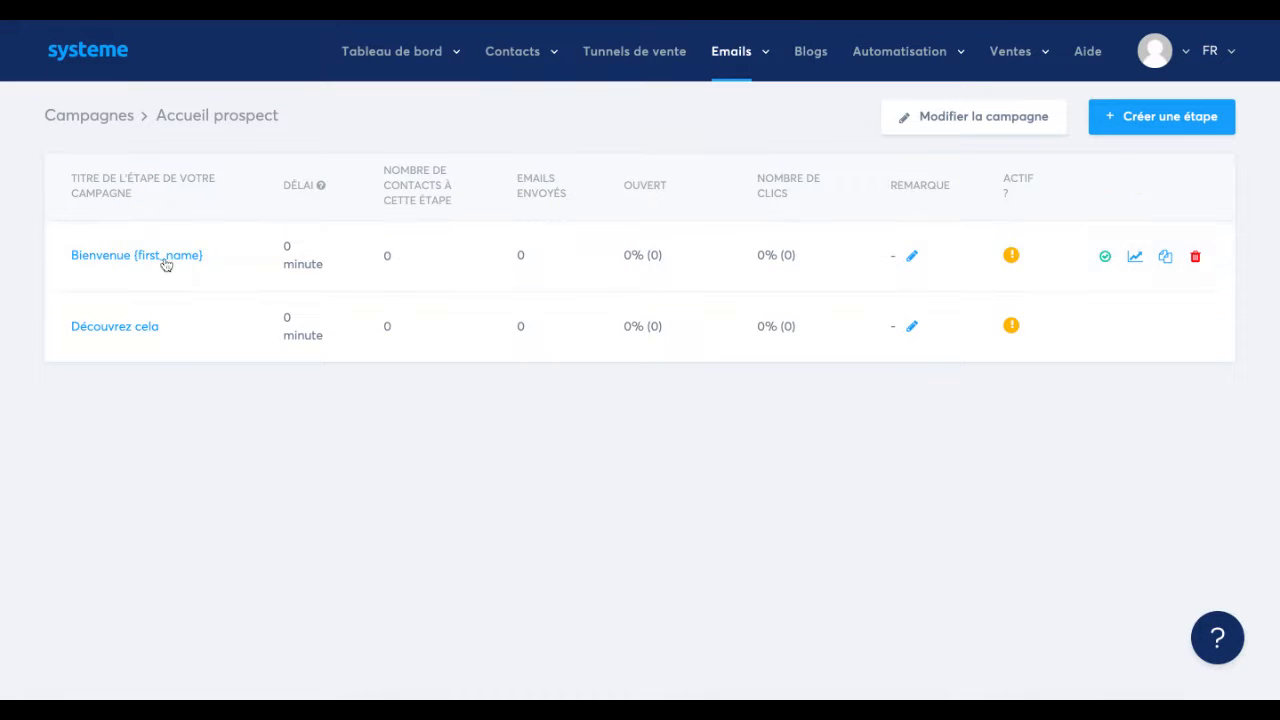
Publish the "Bienvenue {first_name}" step with a delay of 0 hours and no preceding email.
left_click(1105, 258)
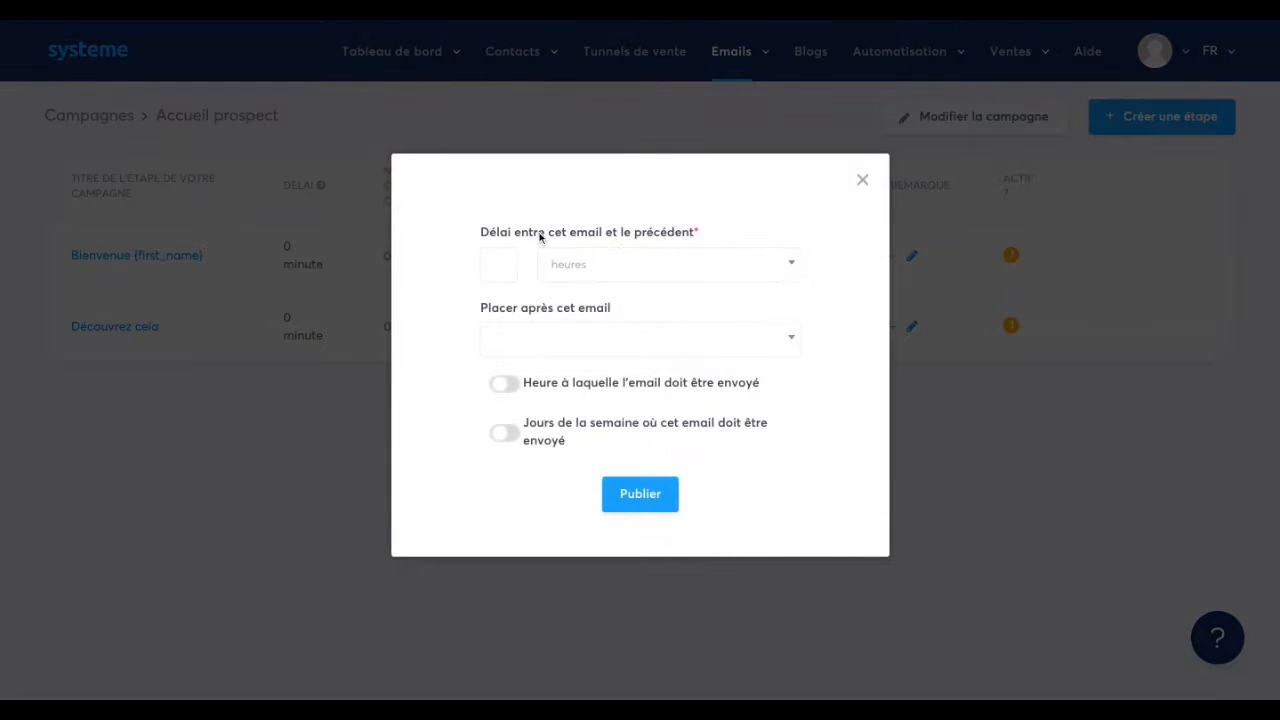
left_click(508, 236)
left_click(568, 277)
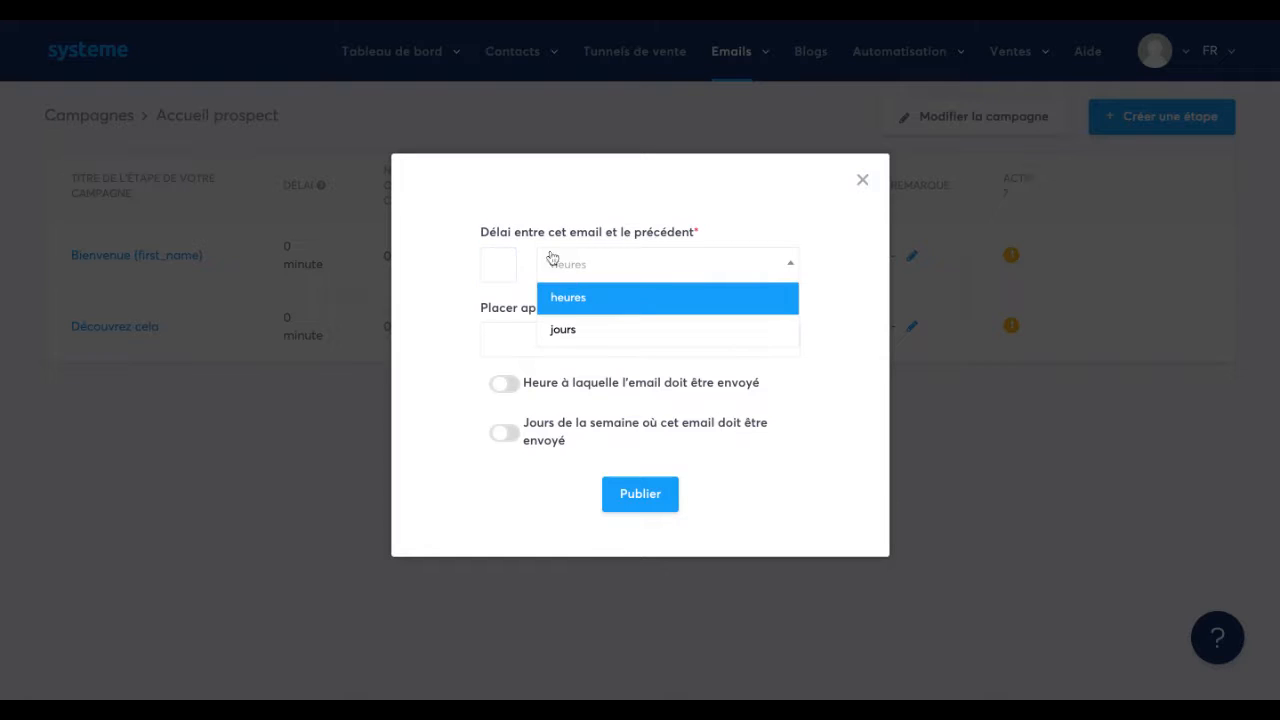
left_click(529, 214)
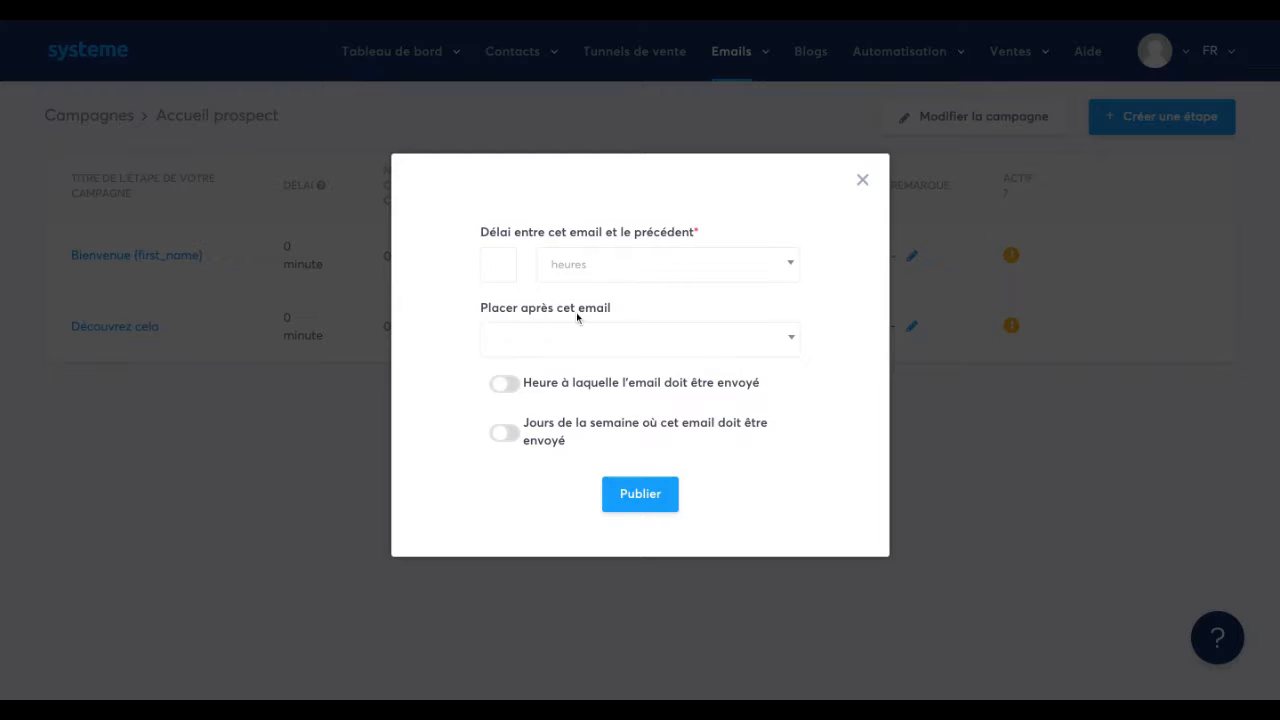
left_click(580, 340)
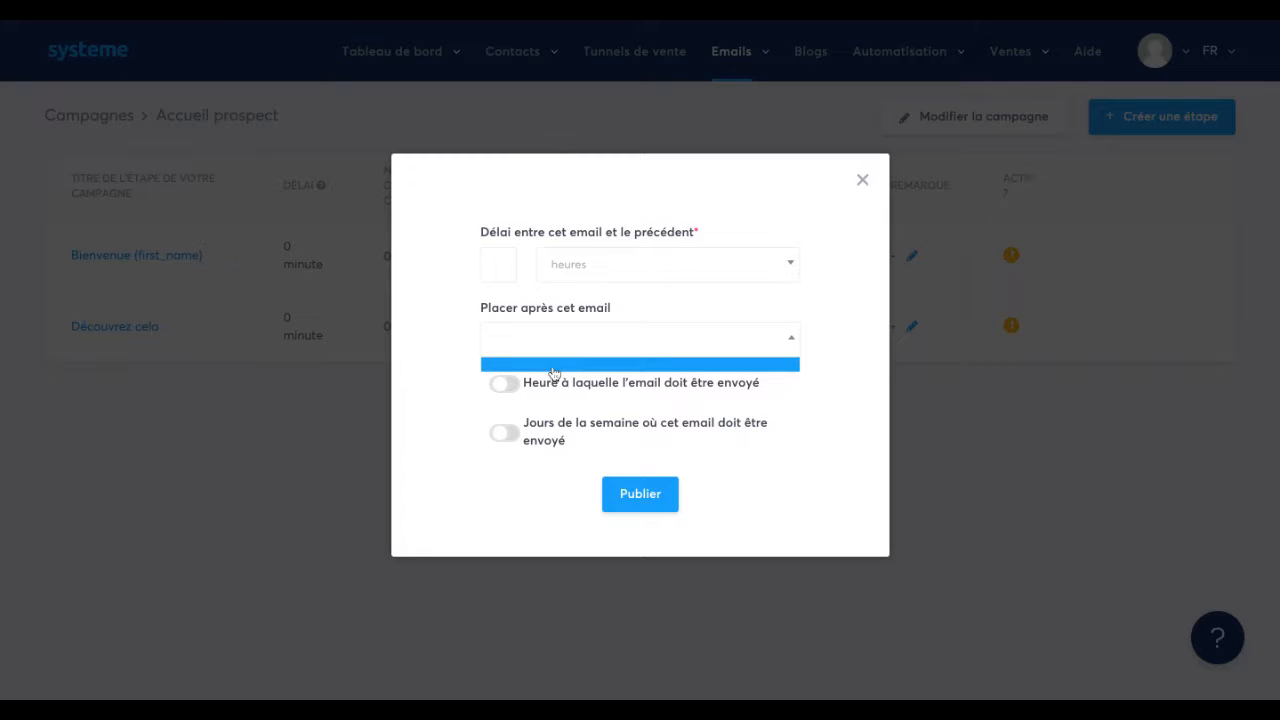
left_click(442, 337)
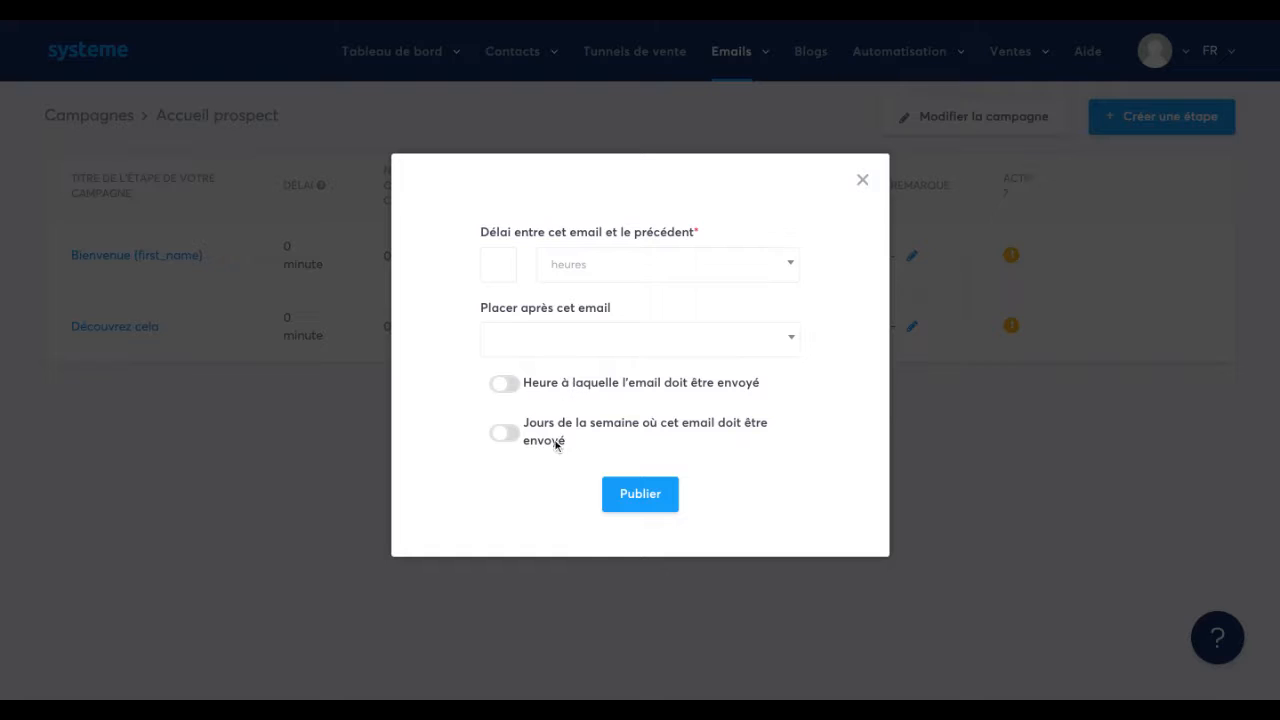
left_click(641, 493)
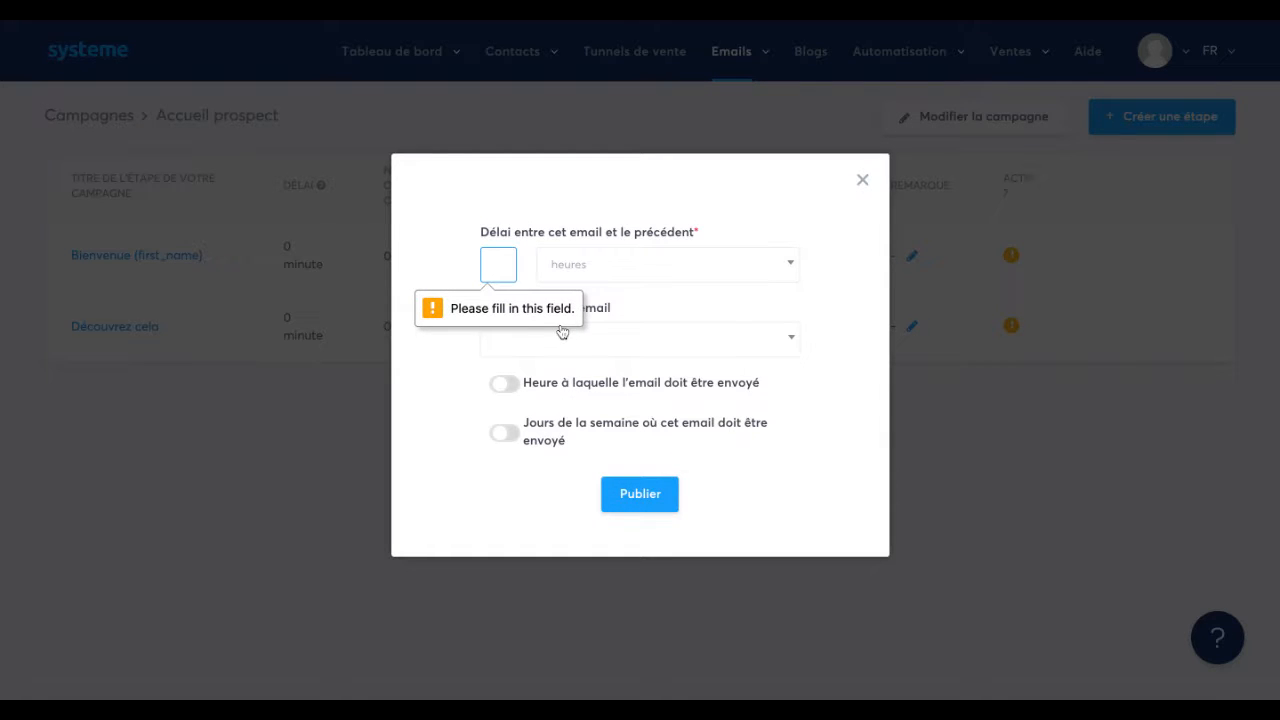
type("0")
left_click(622, 492)
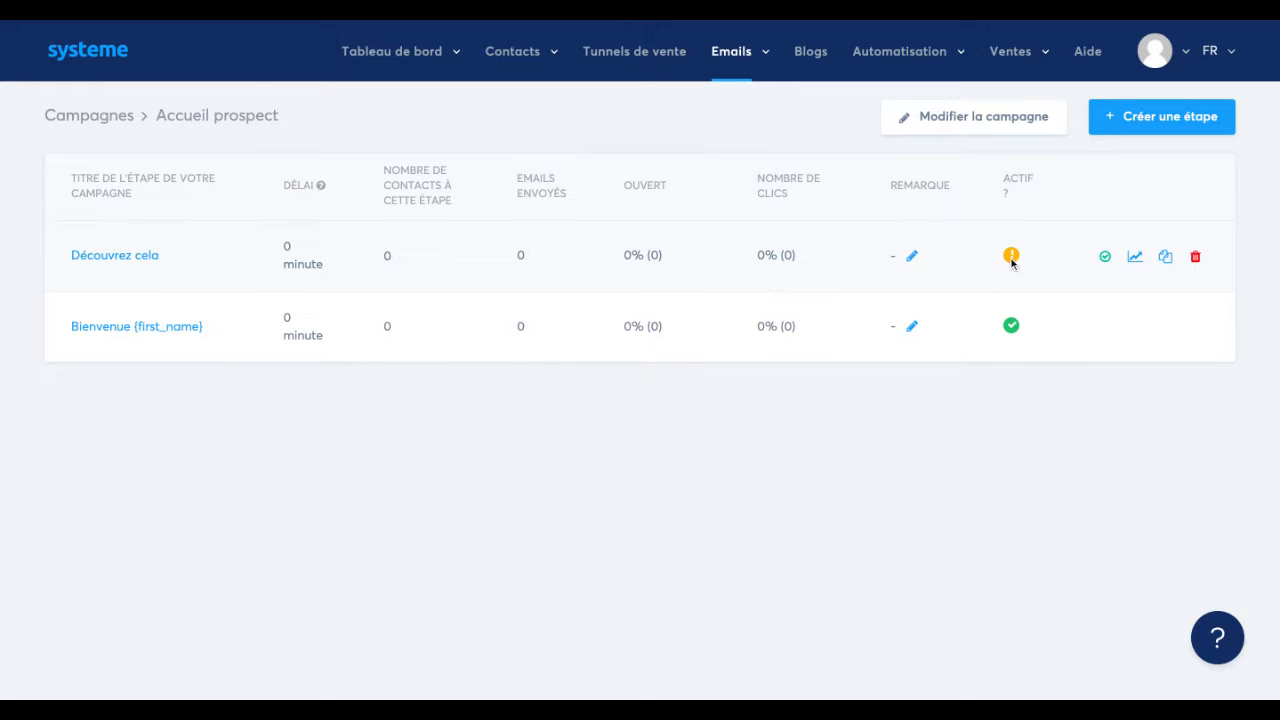
In the publishing options of "Découvrez cela", set a delay of 1 day and place it after "Bienvenue {first_name}".
left_click(1105, 257)
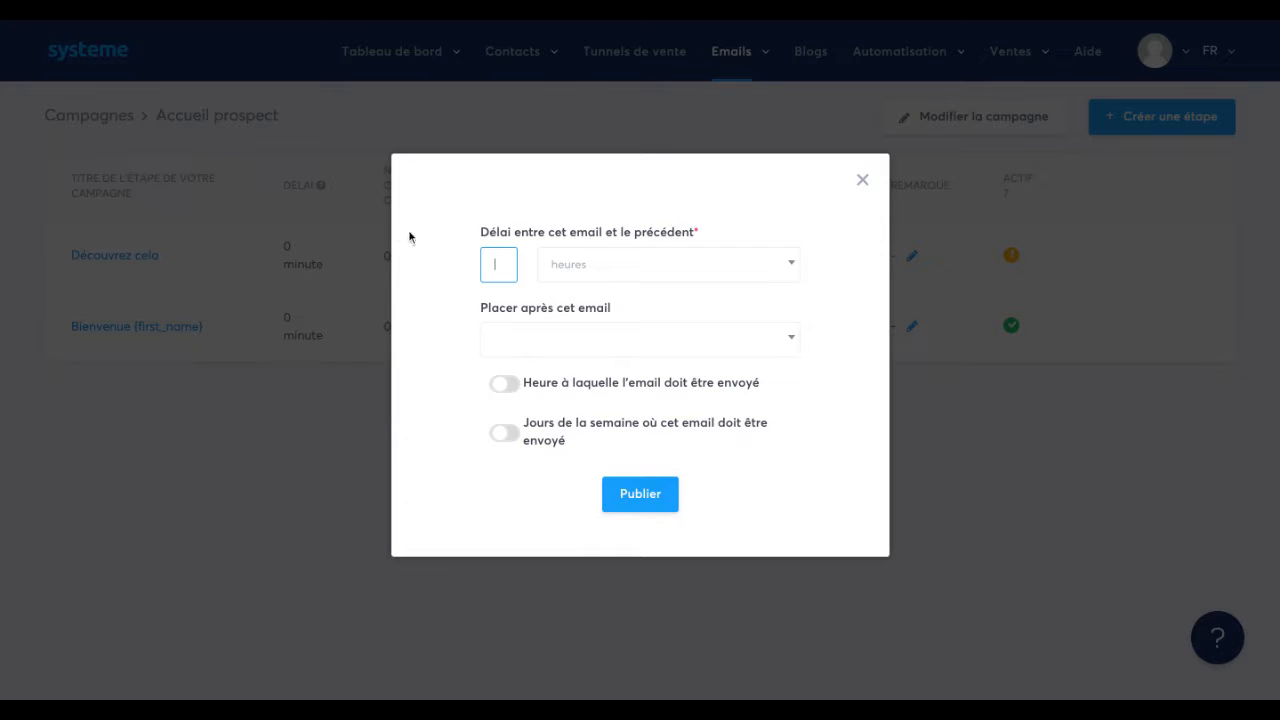
left_click(558, 272)
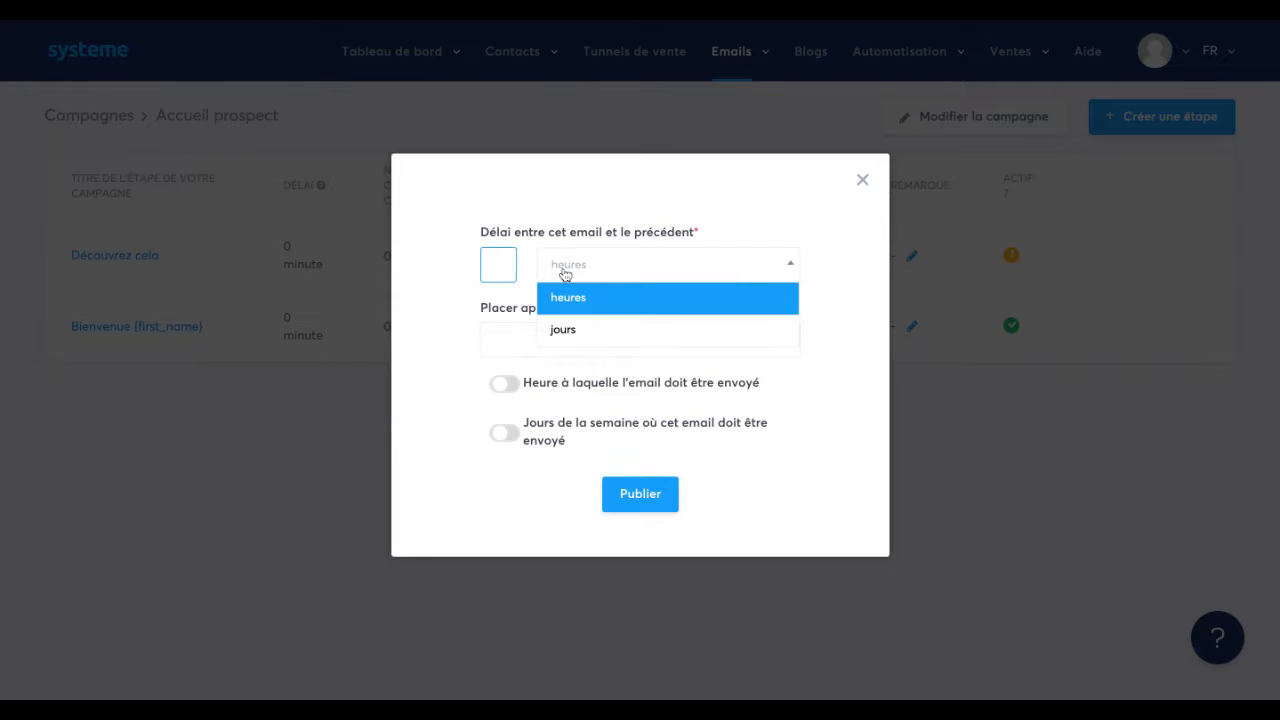
left_click(566, 331)
left_click(504, 267)
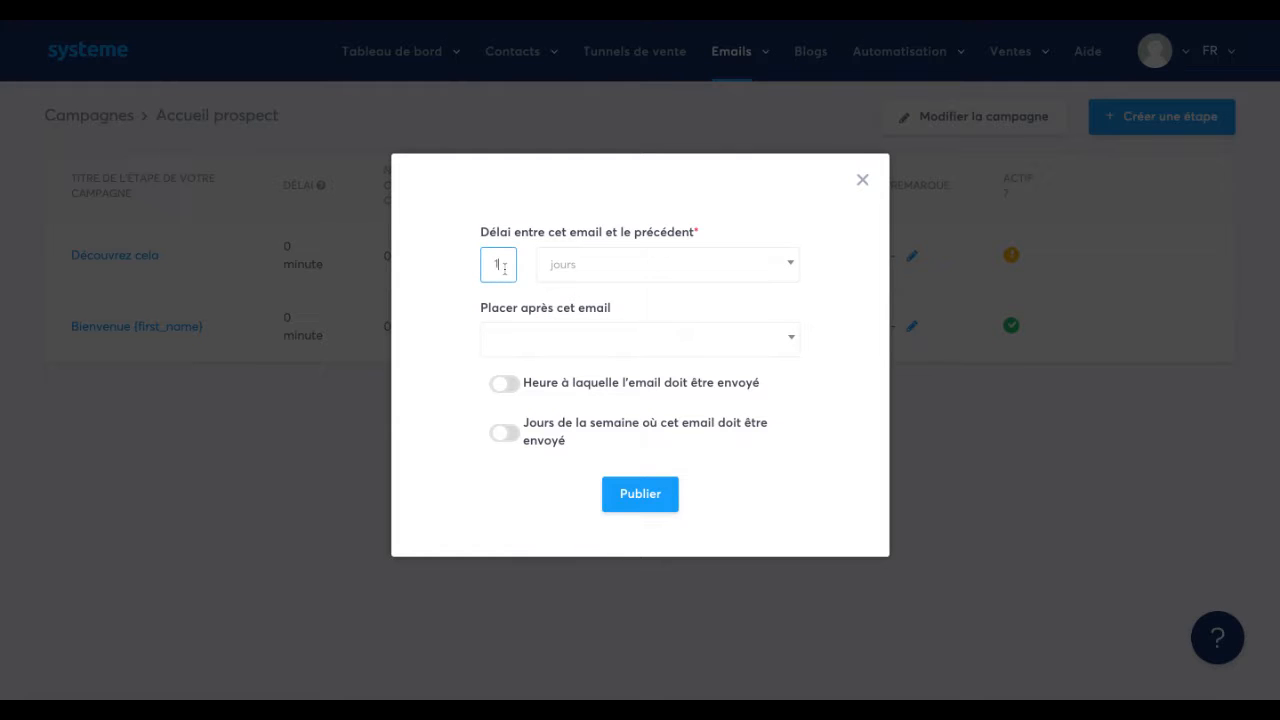
left_click(540, 340)
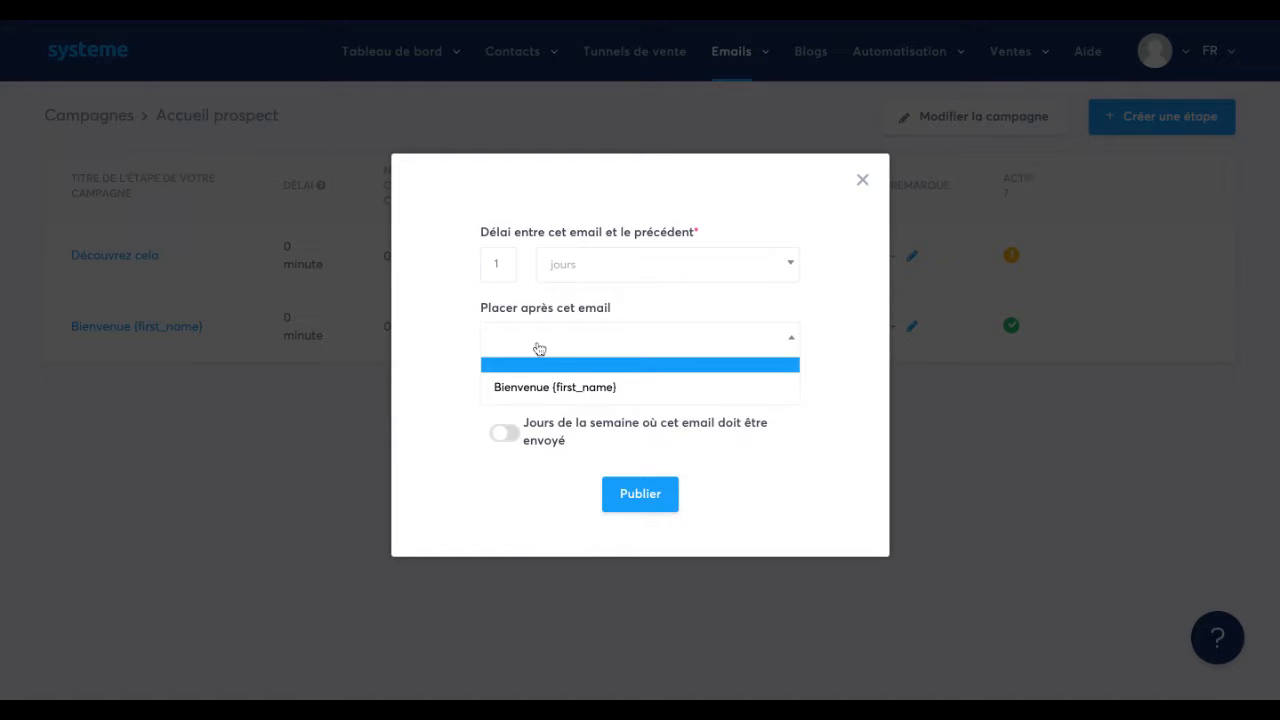
left_click(571, 388)
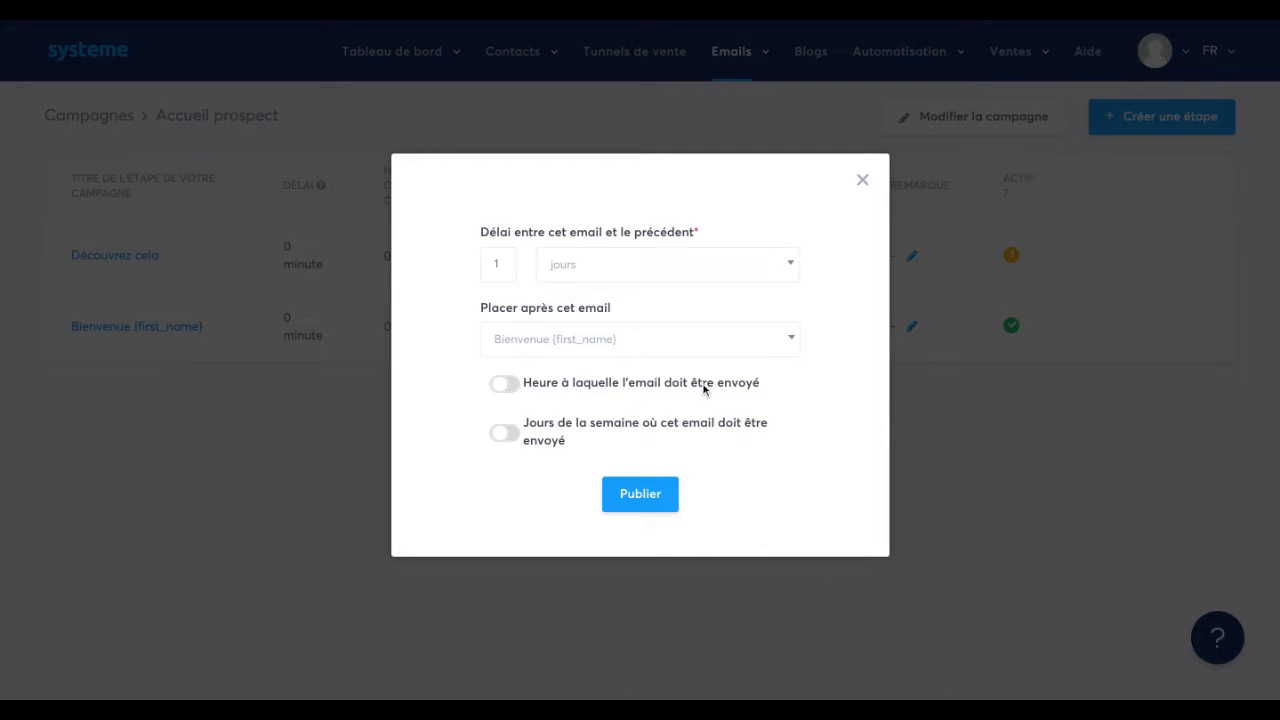
Enable a fixed sending time for the "Découvrez cela" email and set it to 07:00.
left_click(507, 384)
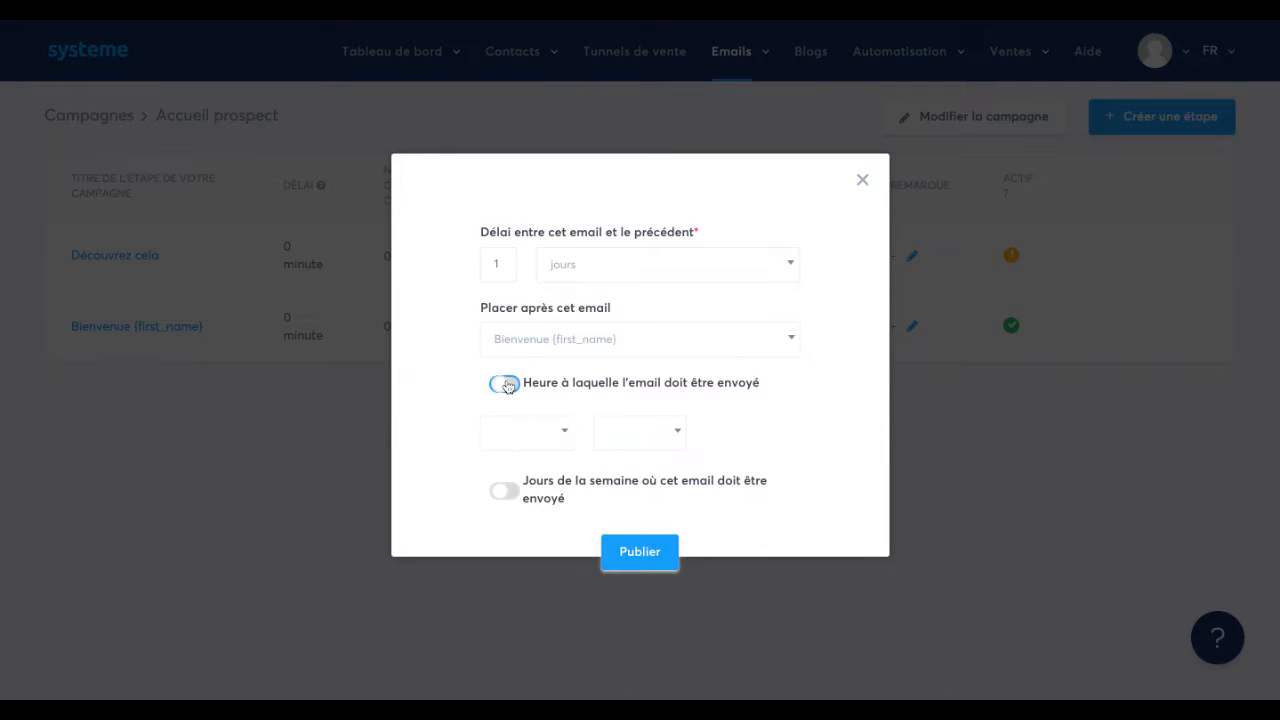
left_click(563, 436)
scroll(543, 600, "down", 2)
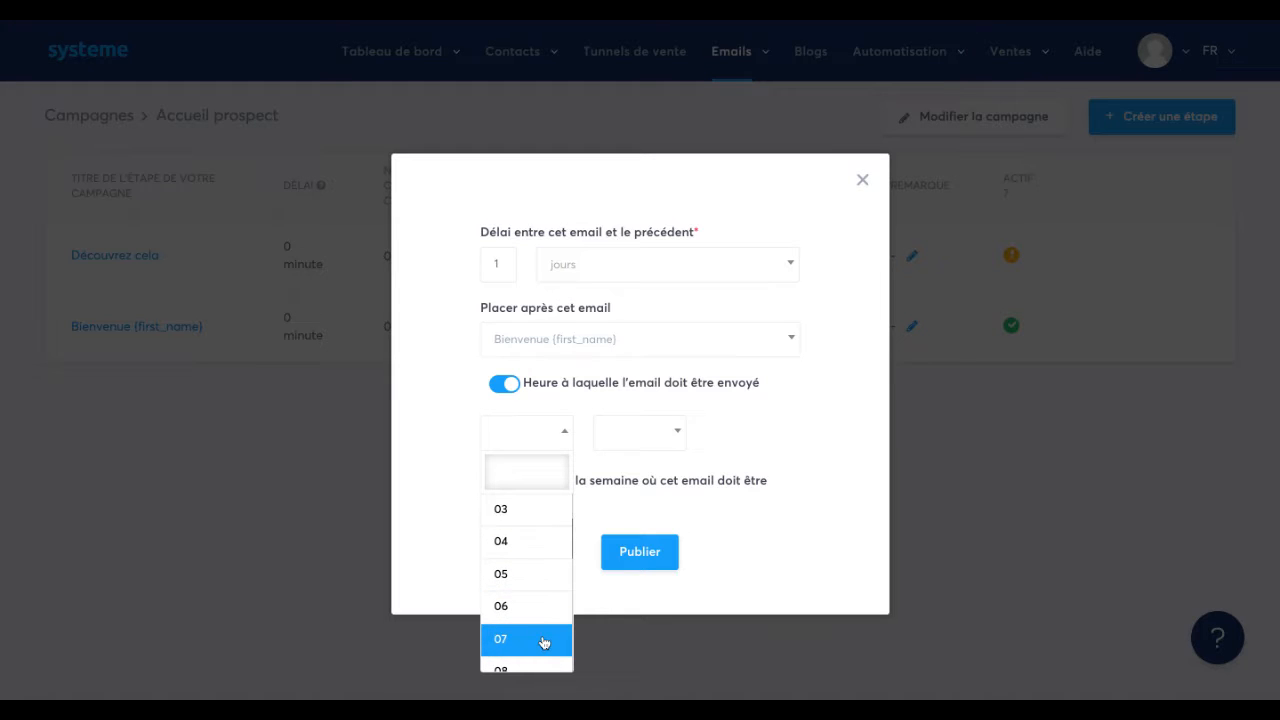
left_click(544, 640)
left_click(651, 449)
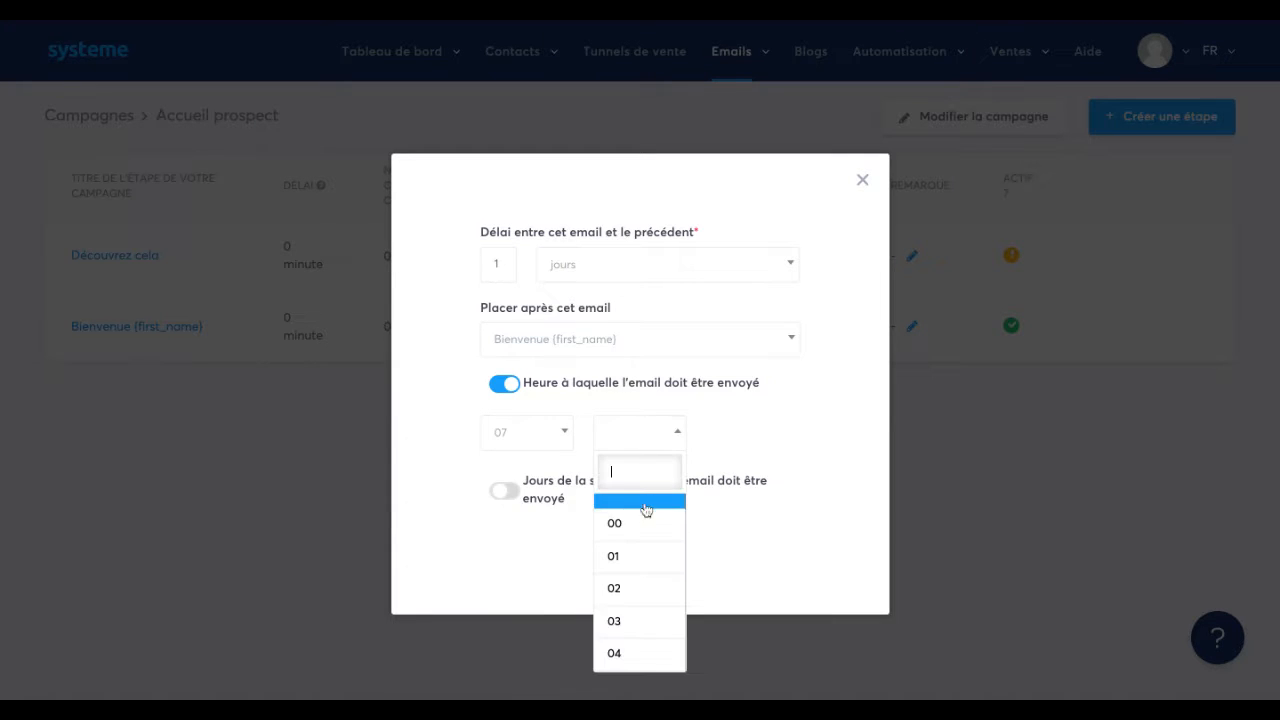
left_click(644, 523)
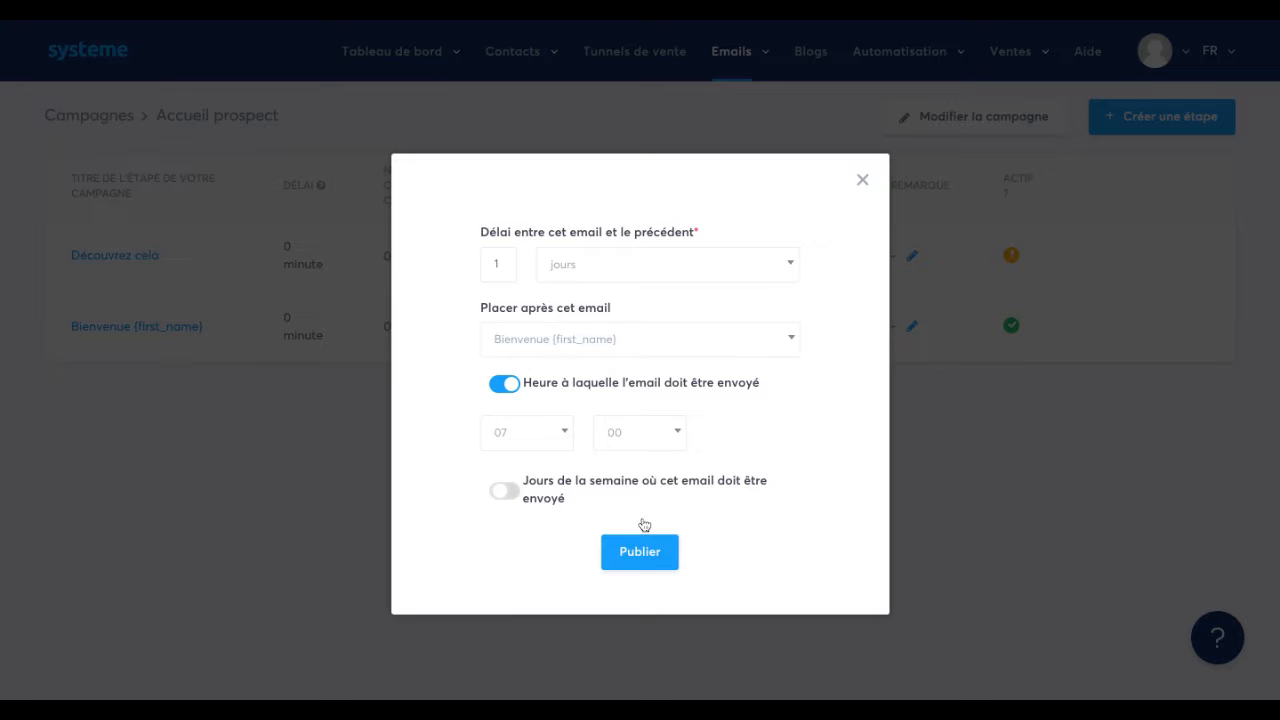
Look through the sending weekday options, leave the weekday restriction off, and publish the "Découvrez cela" step.
left_click(505, 492)
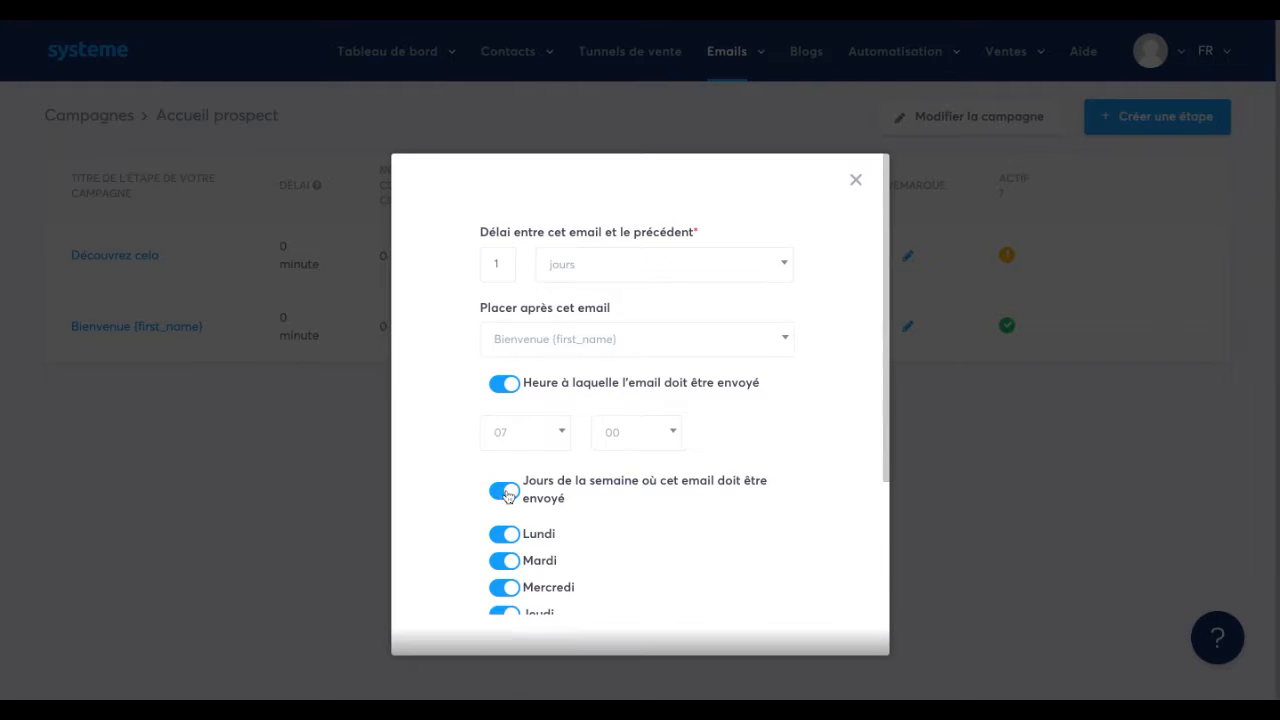
scroll(520, 440, "down", 2)
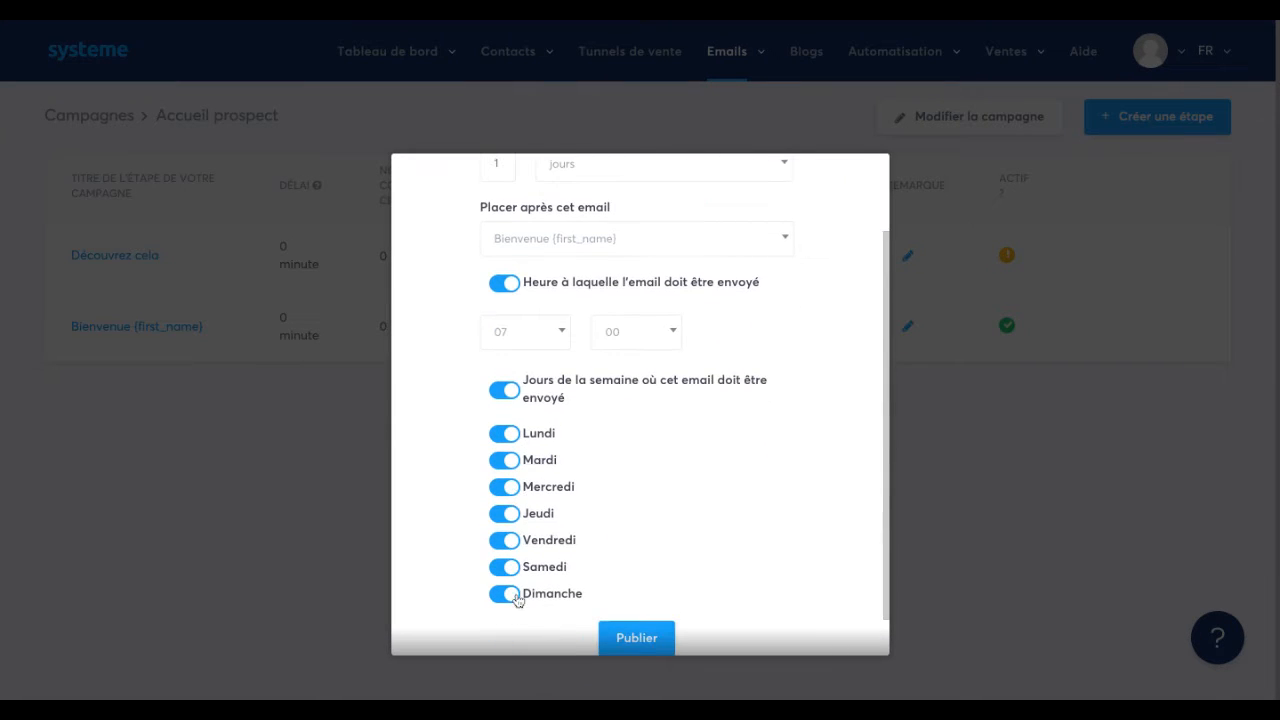
left_click(504, 392)
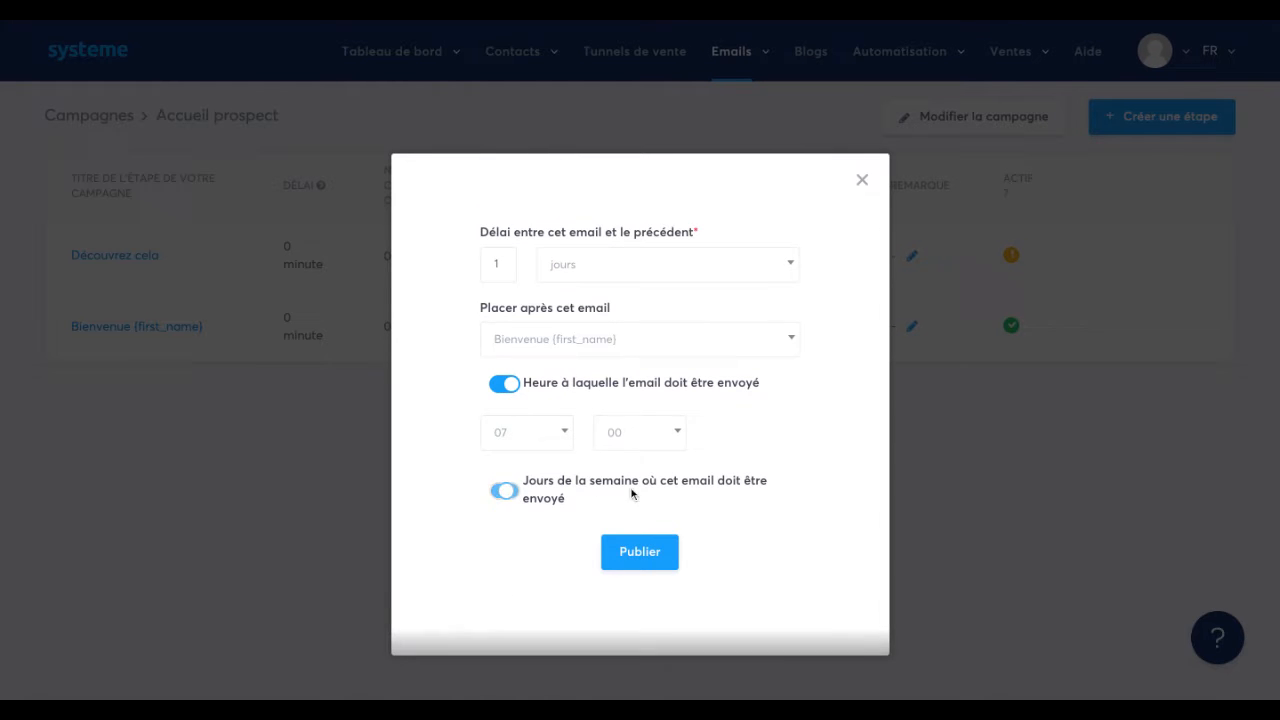
left_click(651, 554)
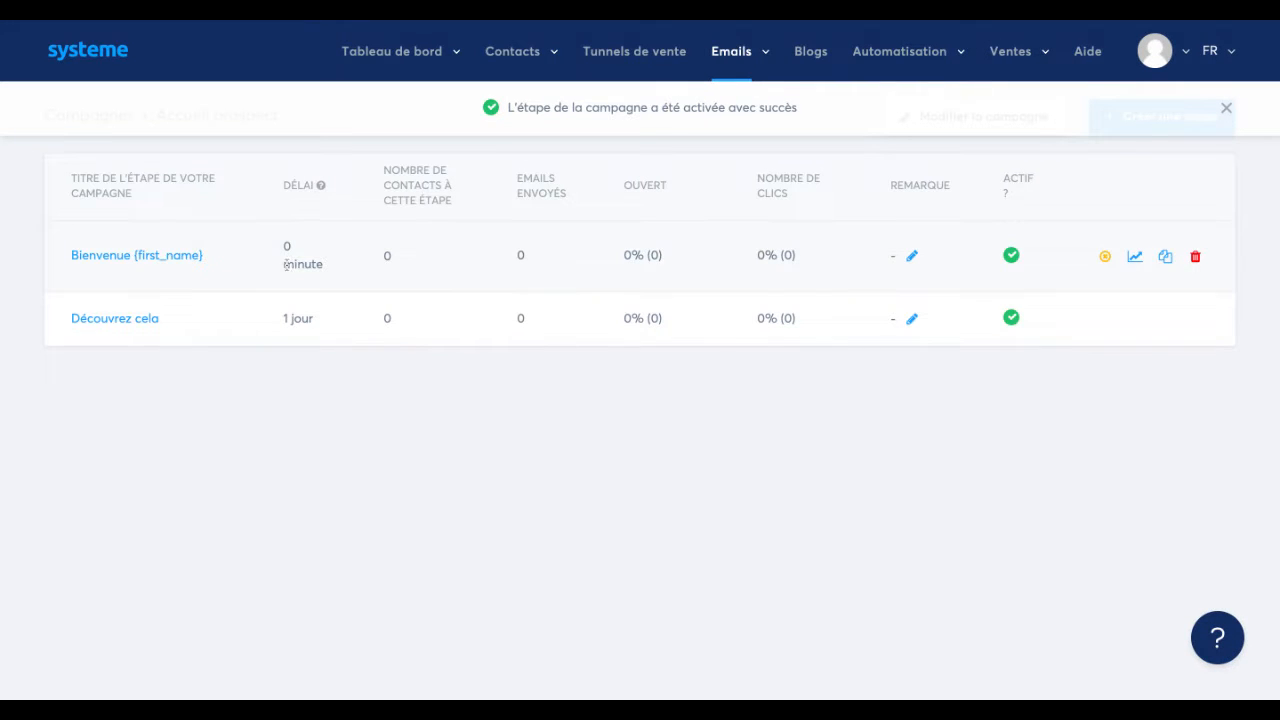
triple_click(283, 320)
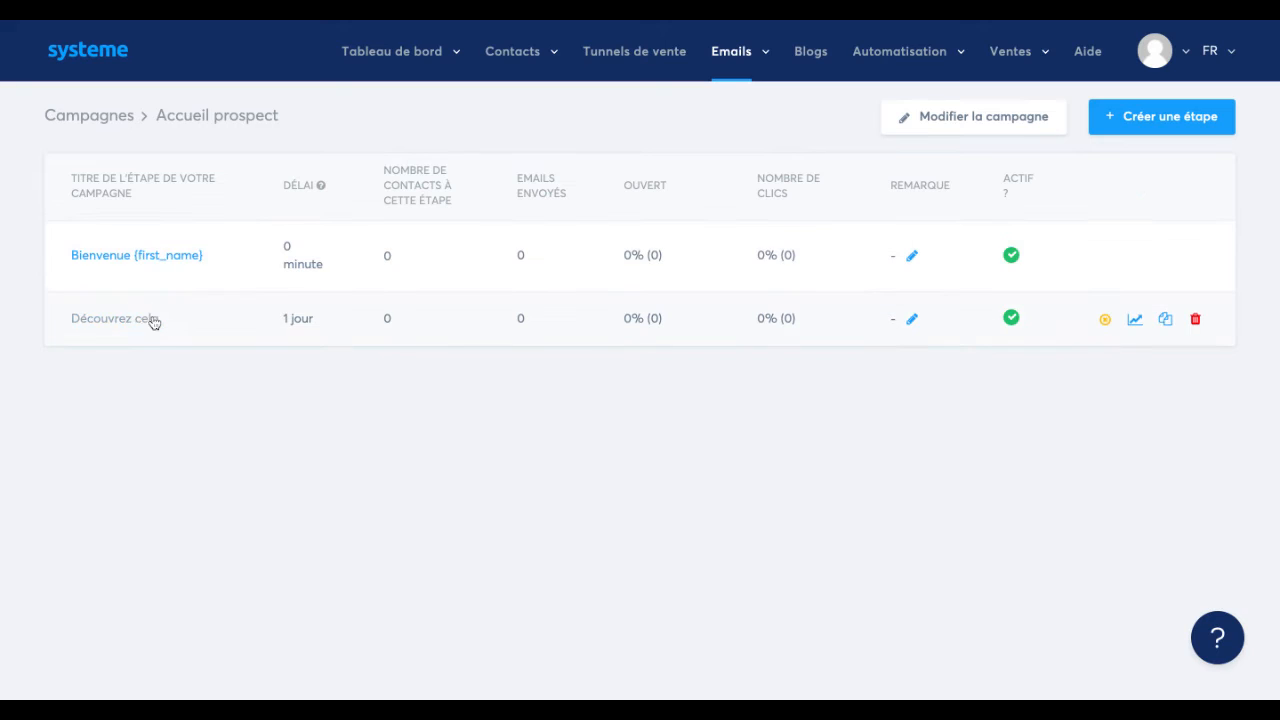
left_click(287, 318)
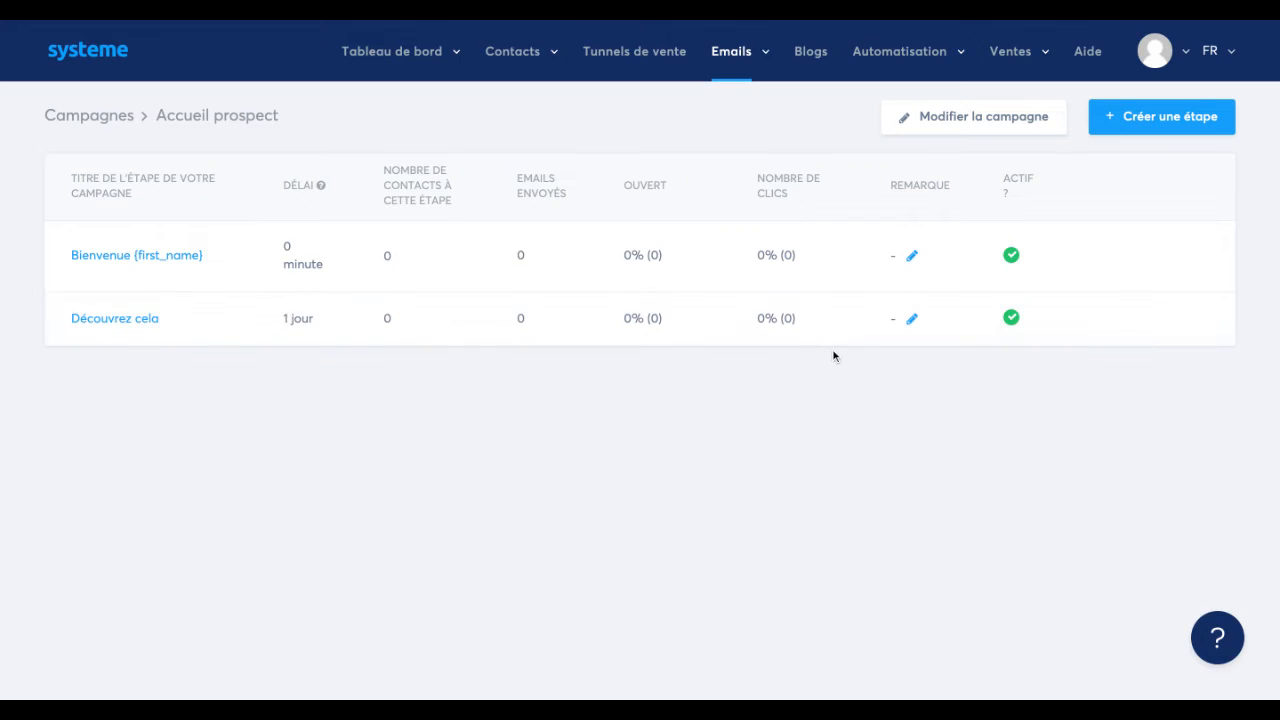